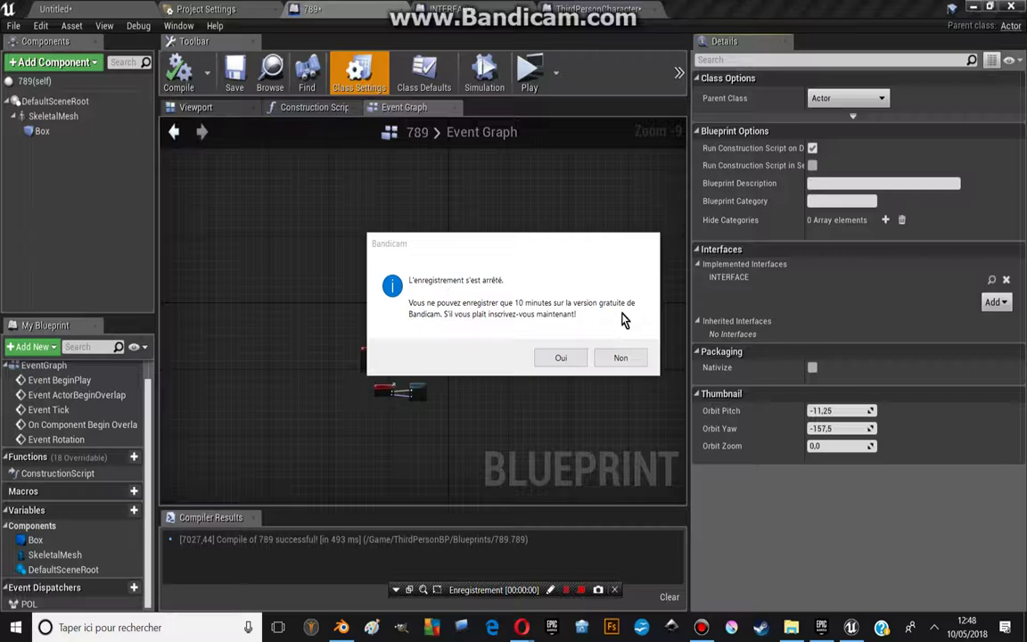
Delete the disabled BeginPlay and ActorBeginOverlap events from the 789 Event Graph.
click(617, 360)
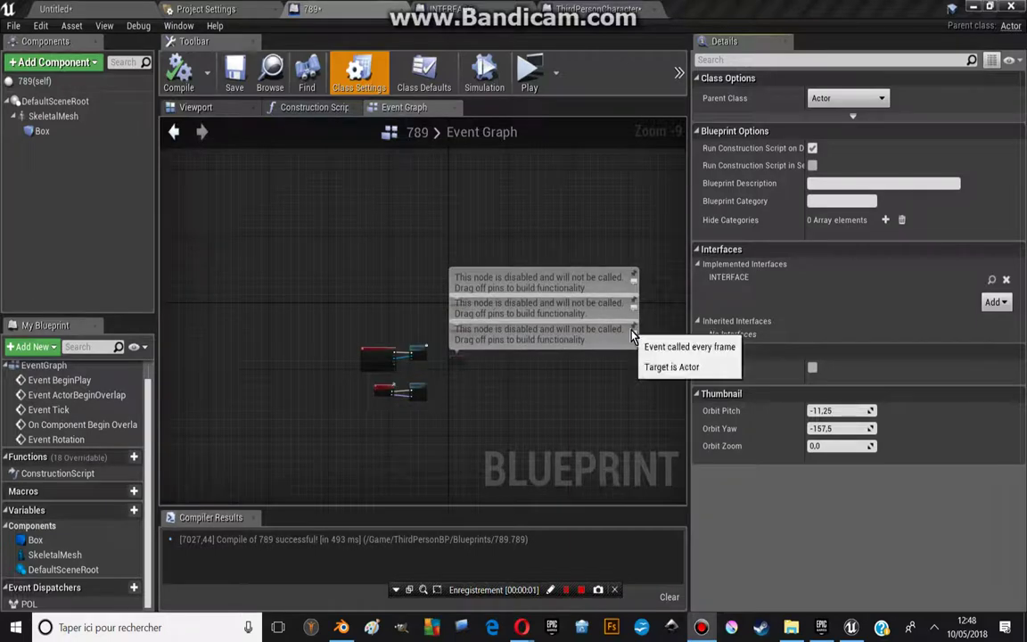
scroll(450, 347, up, 2)
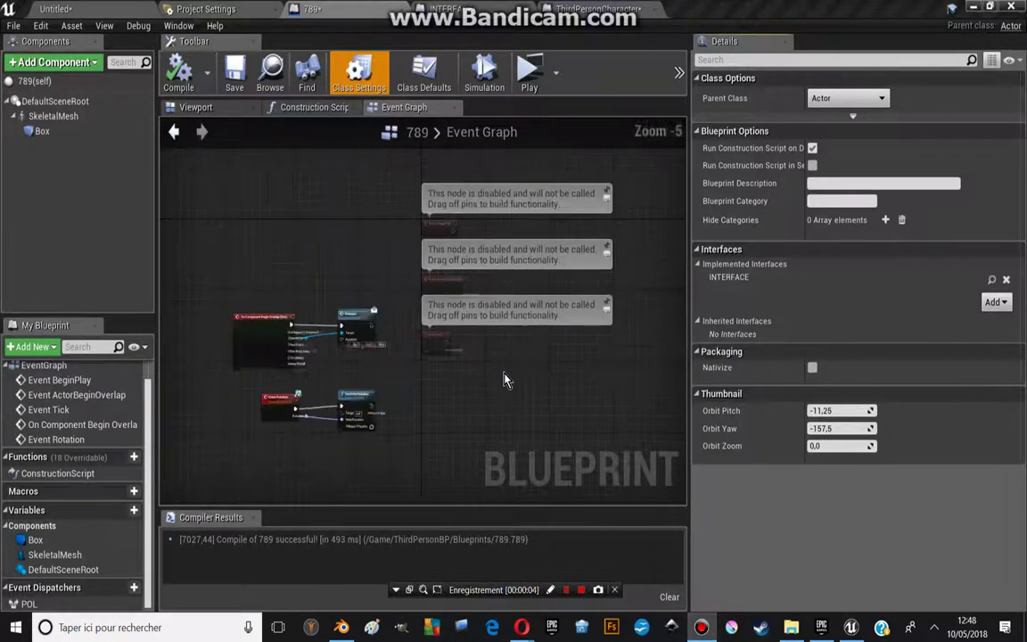
scroll(479, 403, up, 3)
scroll(479, 403, up, 2)
right_click(479, 403)
mouse_move(434, 421)
mouse_down()
mouse_move(408, 125)
mouse_move(431, 276)
mouse_up()
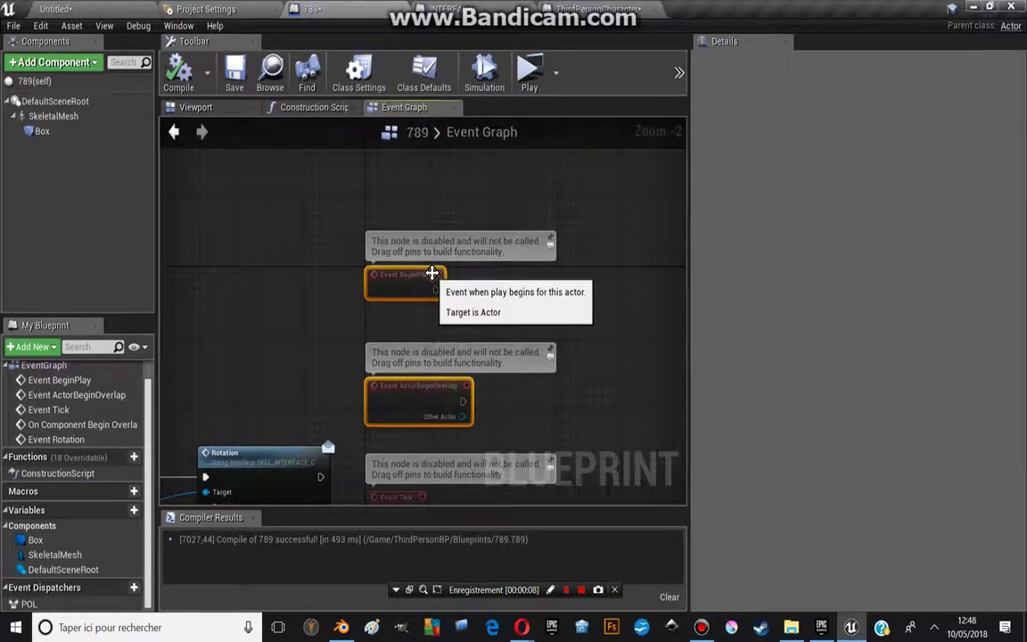
key(Delete)
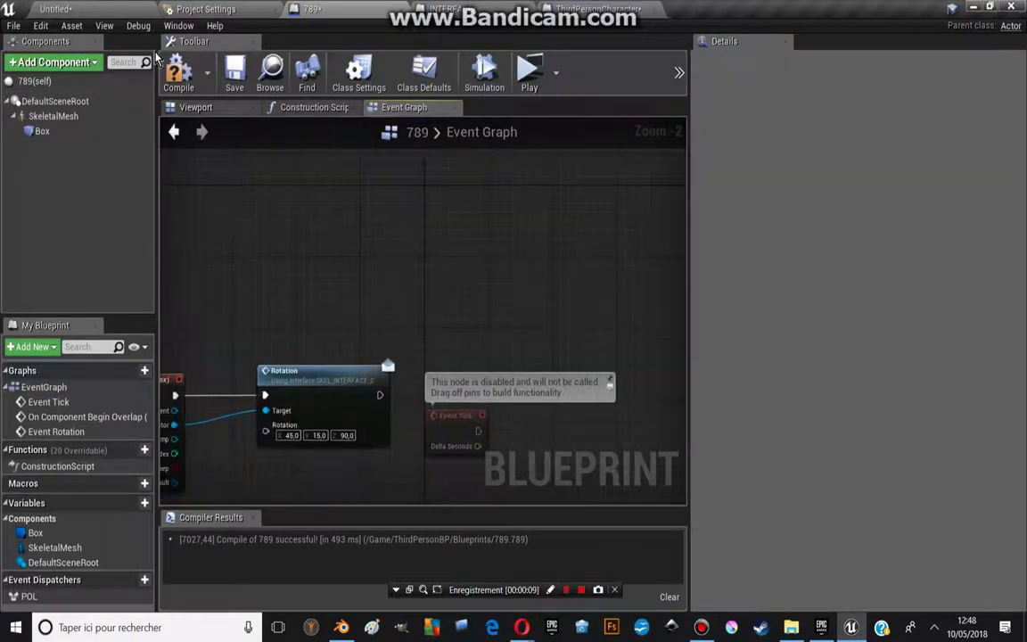
Compile 789, tidy the Event Rotation and SetActorRotation nodes, and adjust the Rotation X value.
click(178, 71)
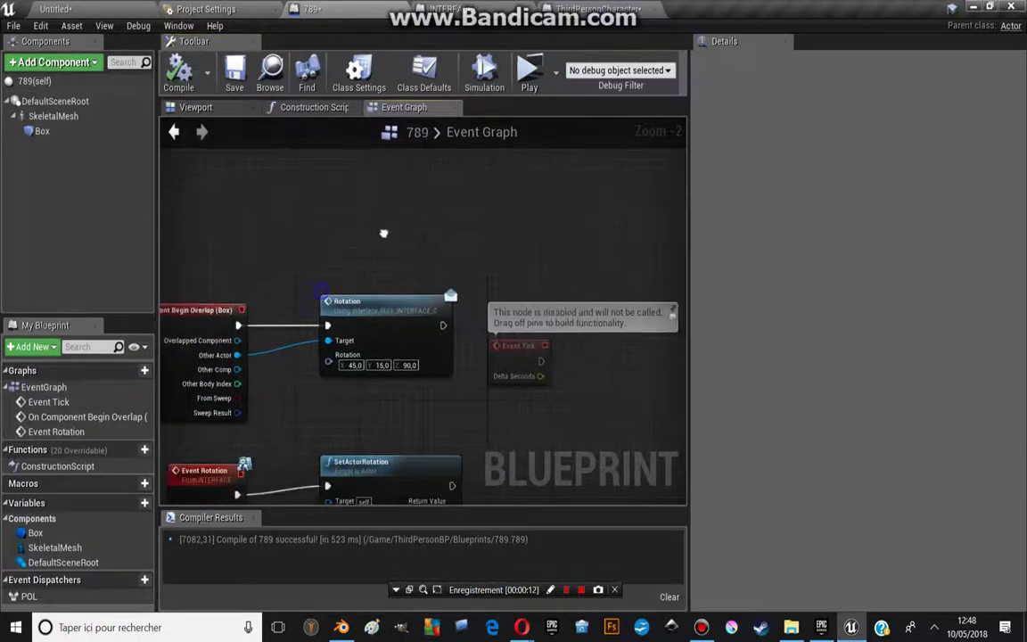
right_drag(332, 290, 405, 210)
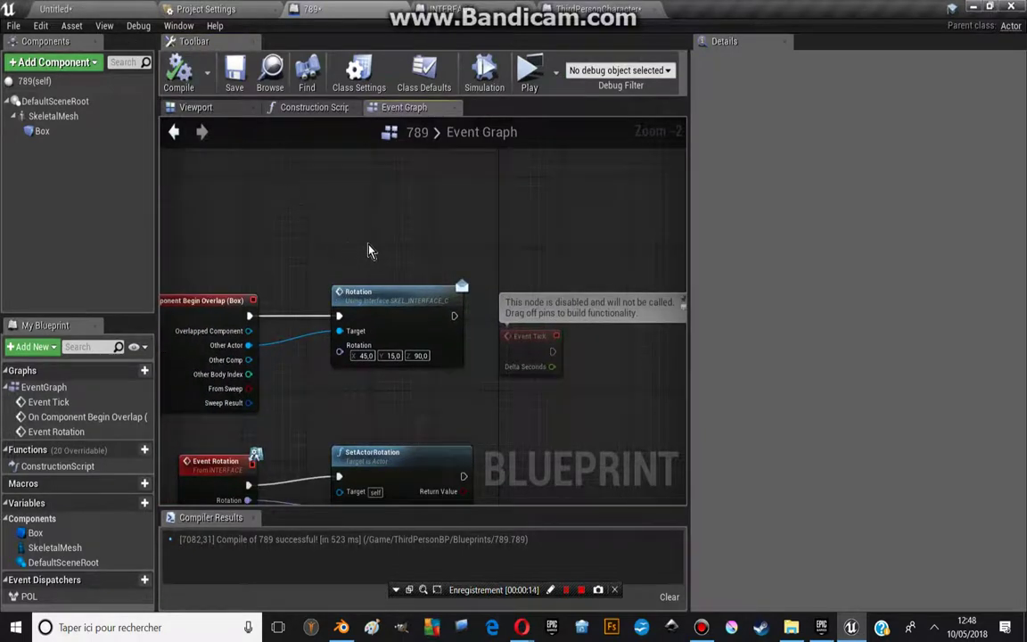
mouse_move(369, 249)
right_down()
mouse_move(360, 393)
mouse_move(430, 372)
right_up()
drag(349, 357, 314, 357)
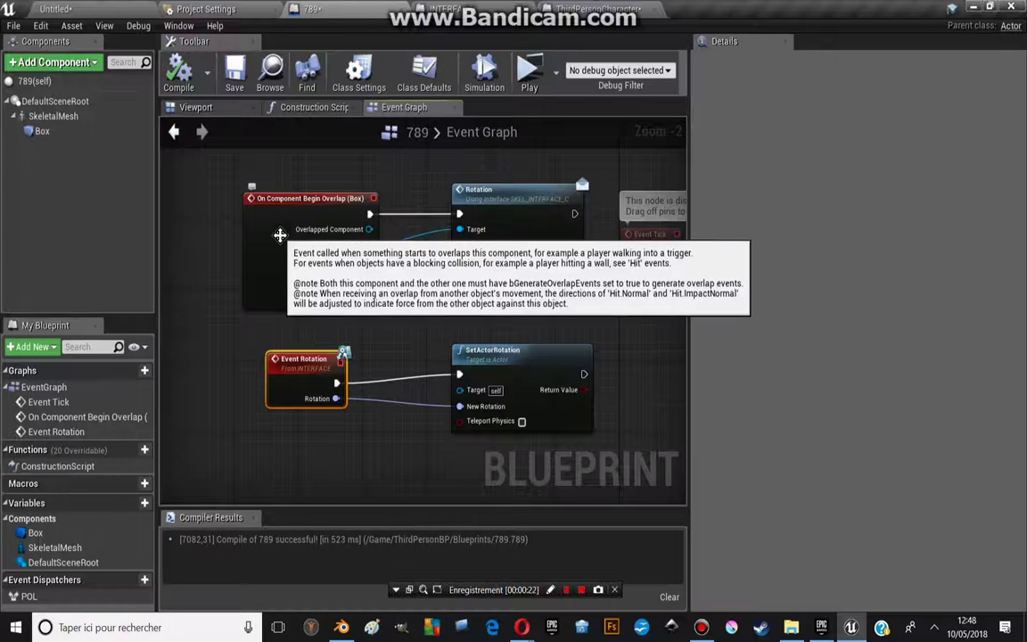
drag(481, 254, 477, 267)
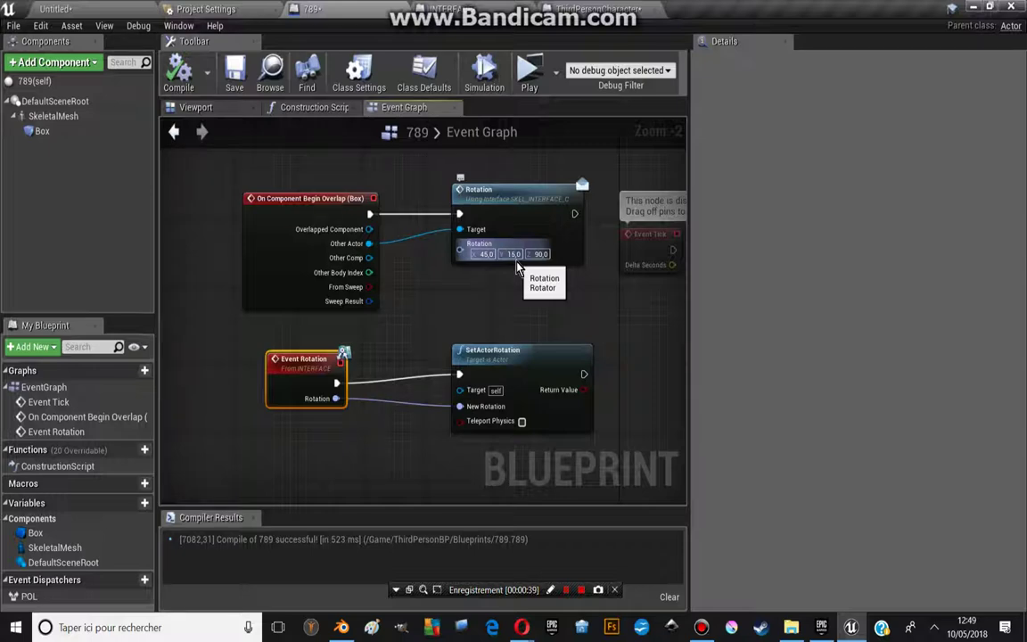
From the level editor, open the INTERFACE blueprint in ThirdPersonBP/Blueprints.
click(103, 7)
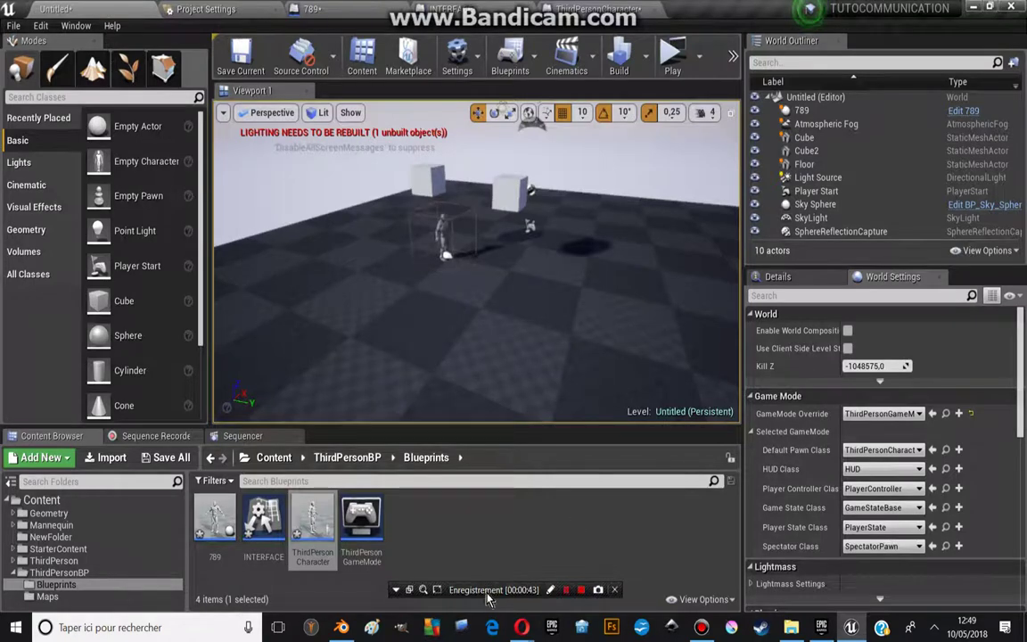
drag(499, 591, 514, 387)
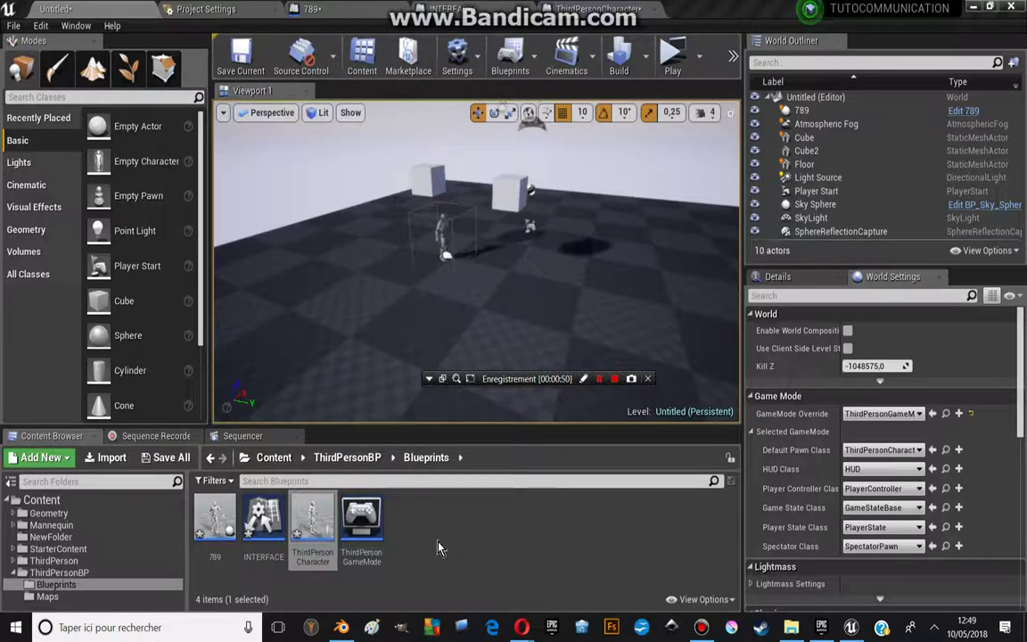
double_click(264, 517)
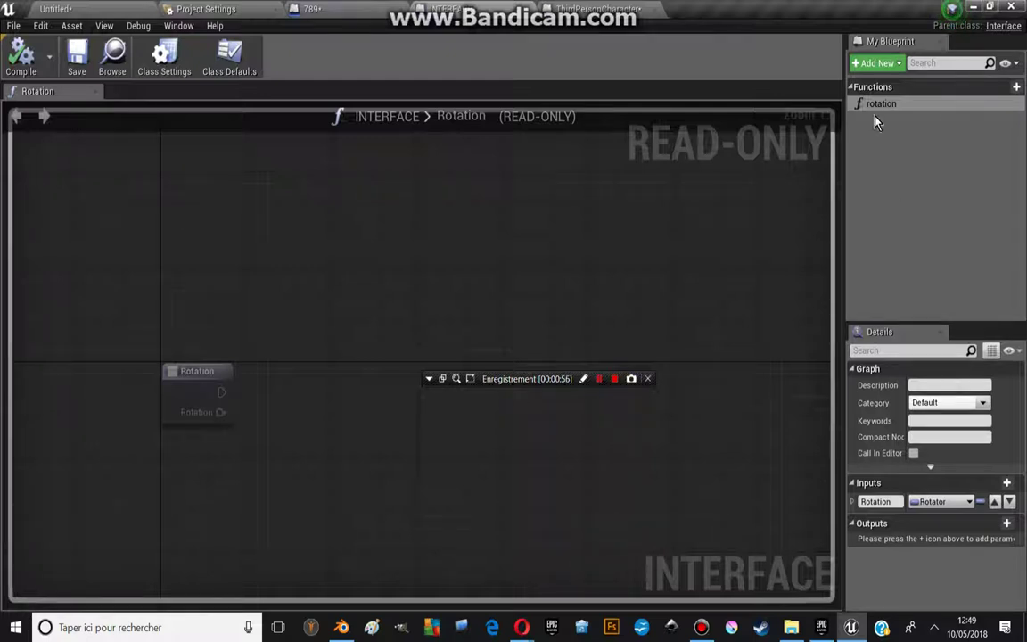
Add a new interface function named Animation.
click(1004, 87)
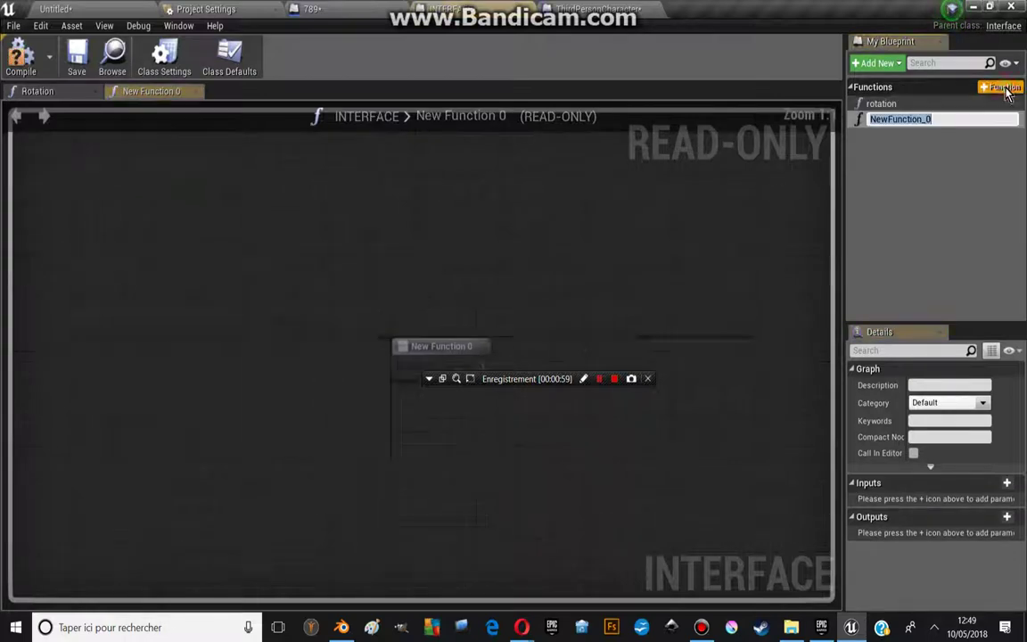
click(928, 190)
click(940, 121)
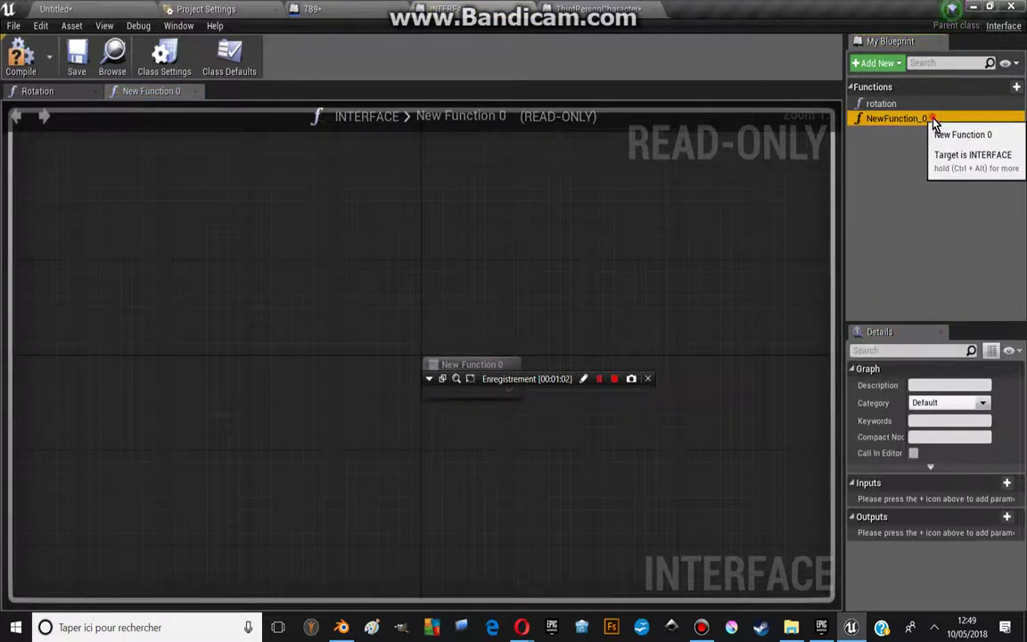
click(934, 122)
text(An)
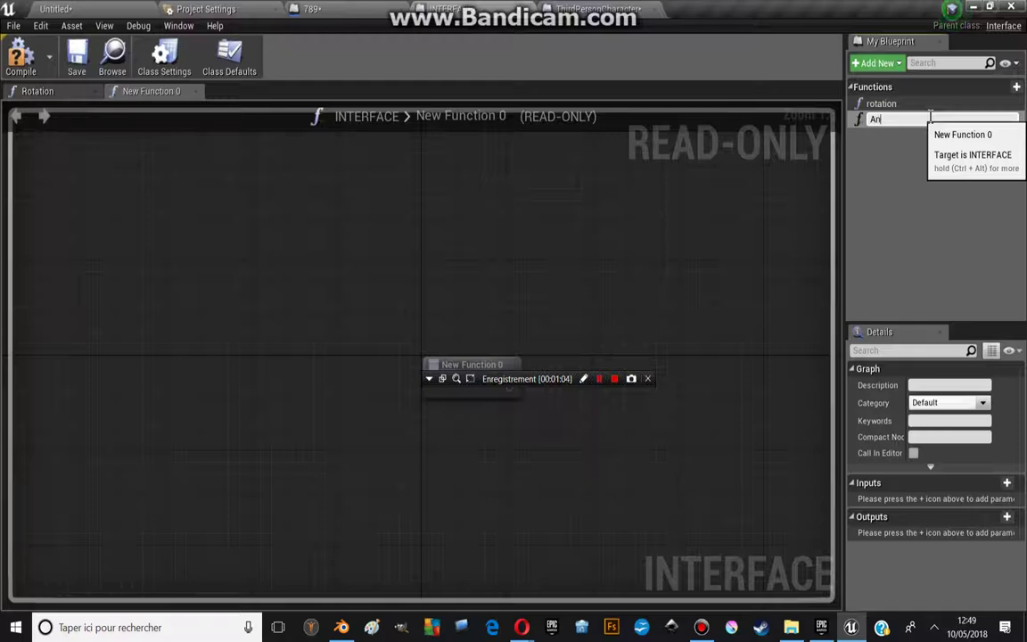
text(imation)
key(Return)
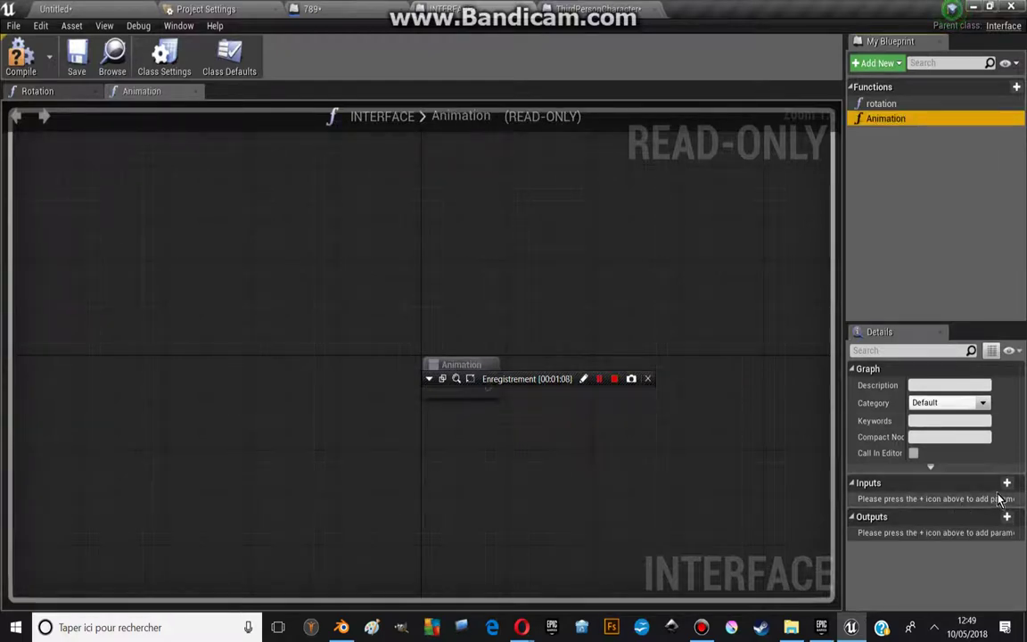
Give Animation an input of type Single Animation Play Data.
click(1002, 486)
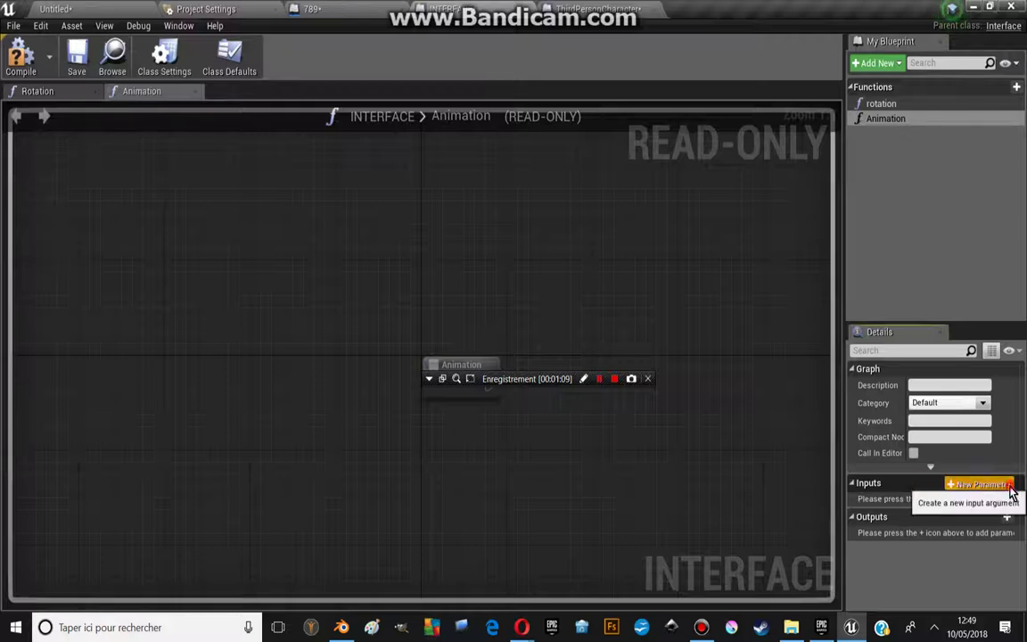
click(1006, 483)
click(945, 502)
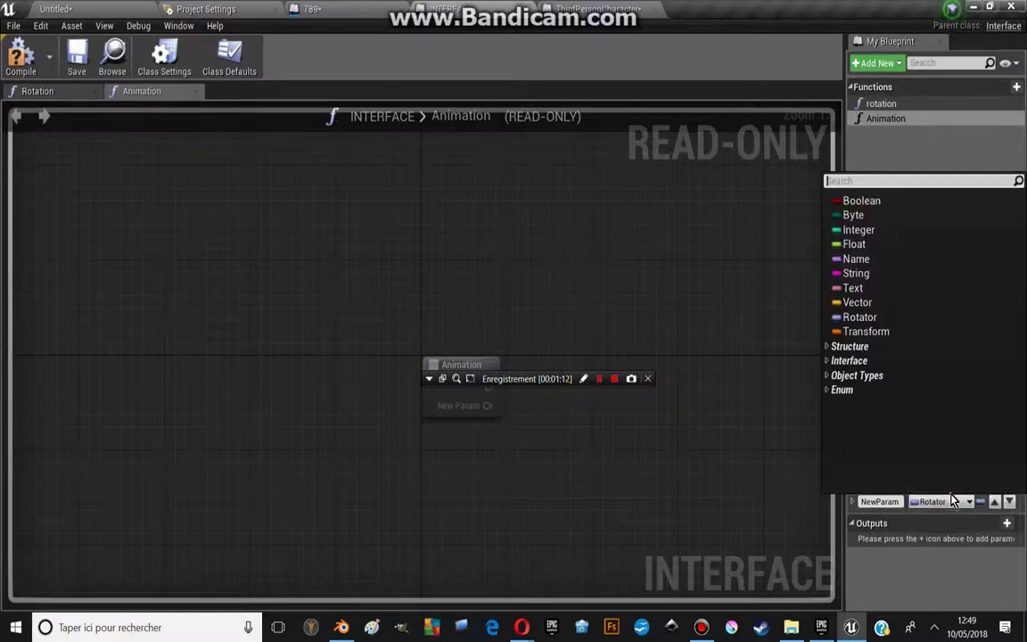
text(animatio)
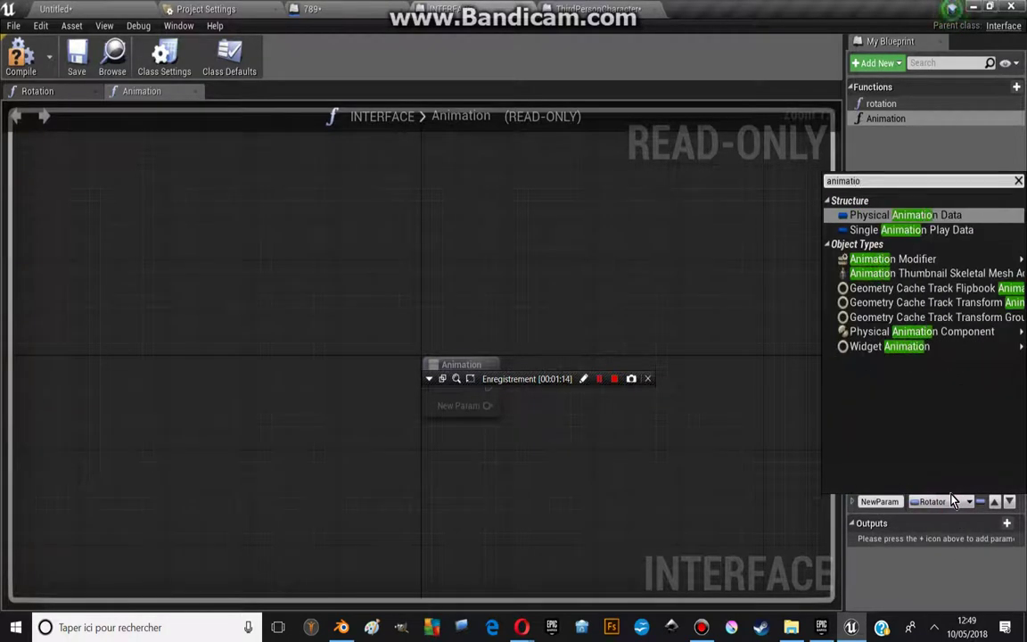
mouse_move(900, 289)
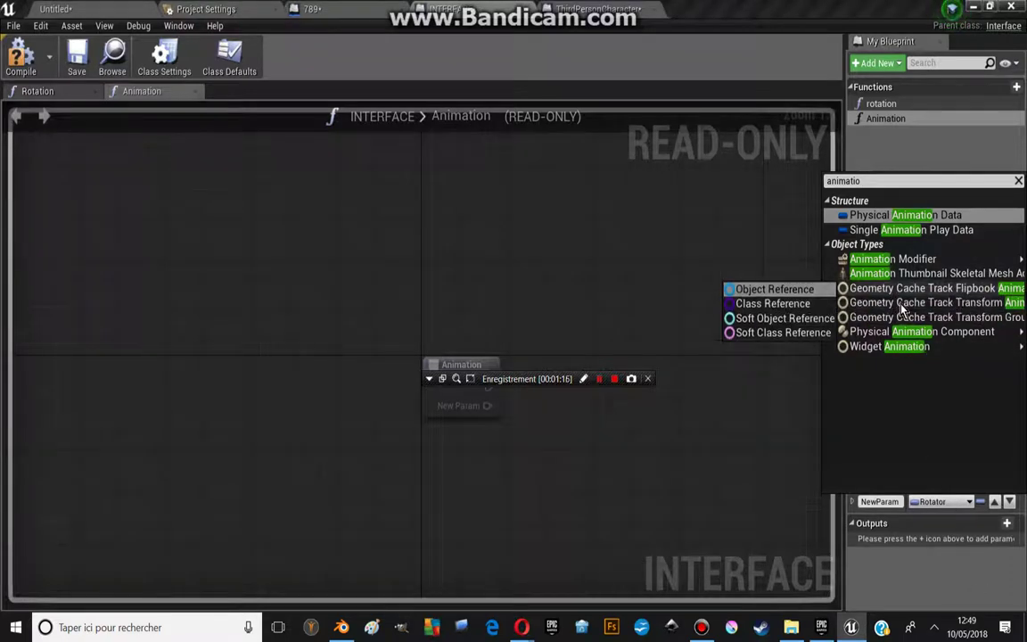
mouse_move(895, 259)
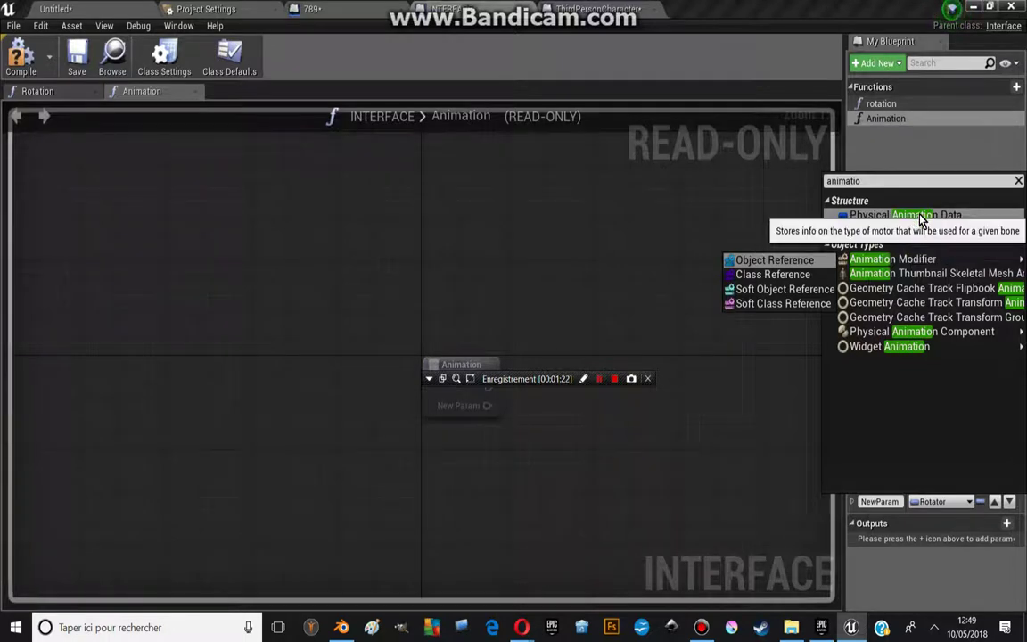
click(914, 229)
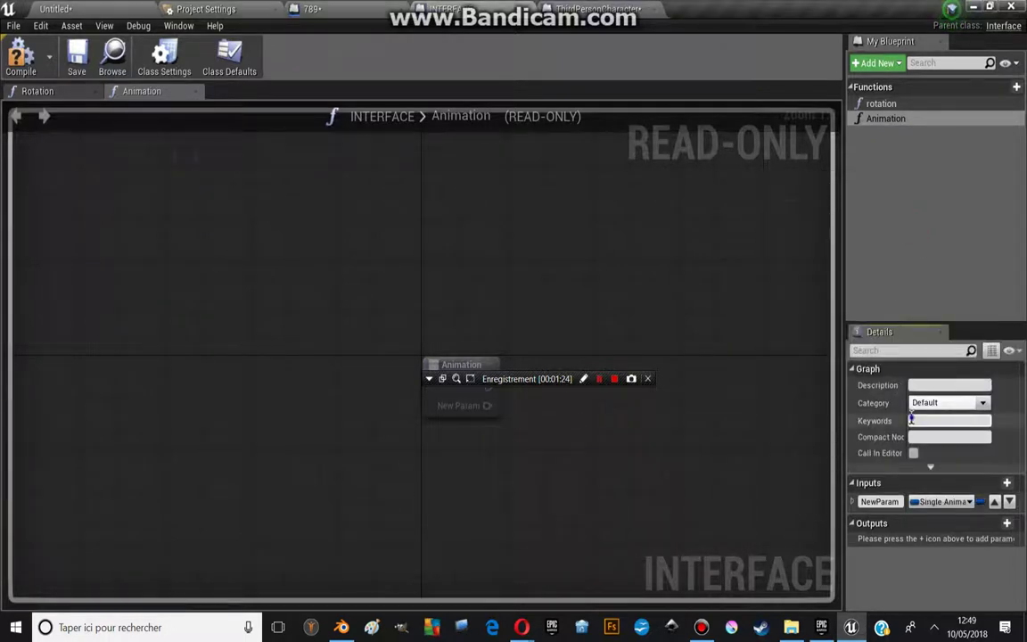
click(852, 501)
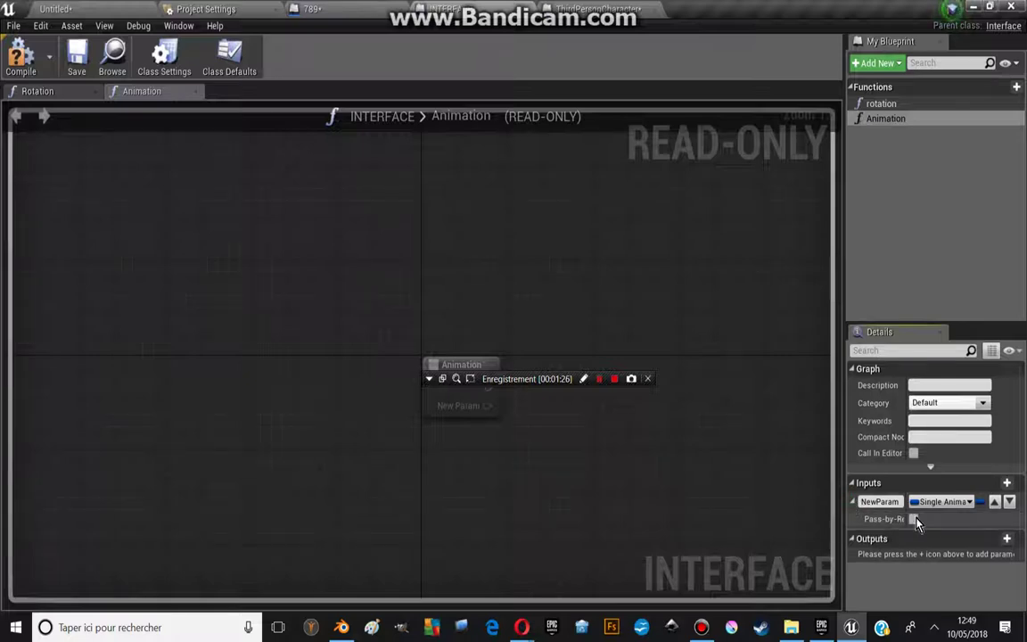
click(853, 501)
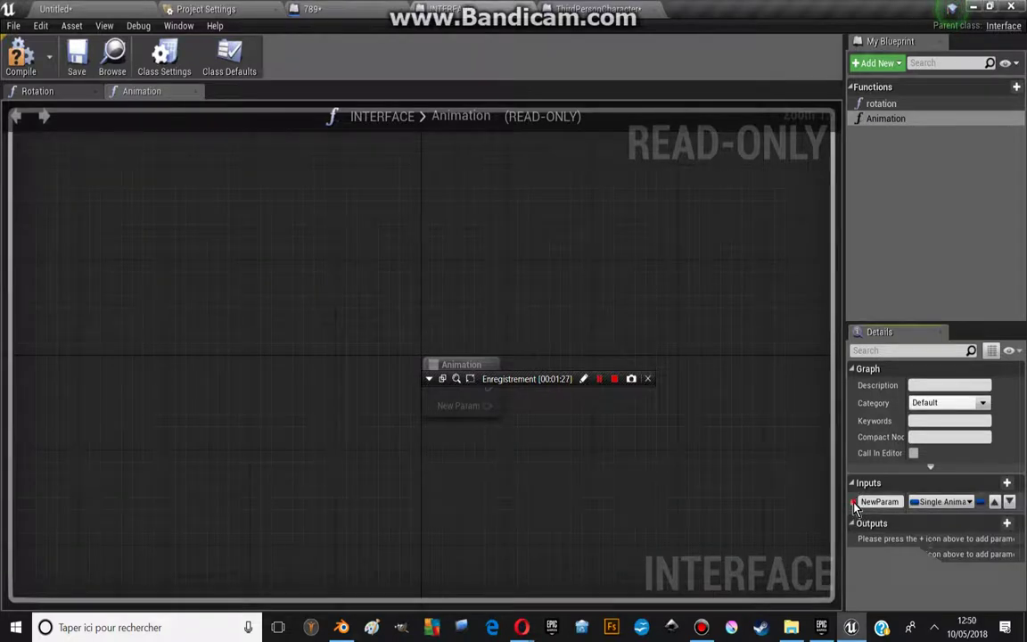
Browse the input's Object Types list and close it without changing the type.
click(936, 504)
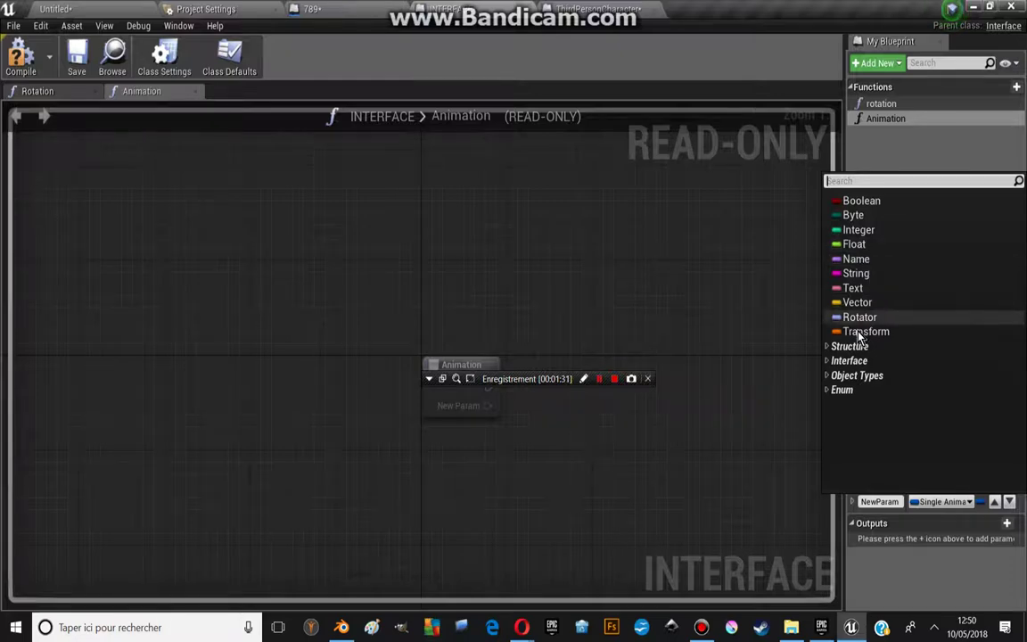
click(833, 375)
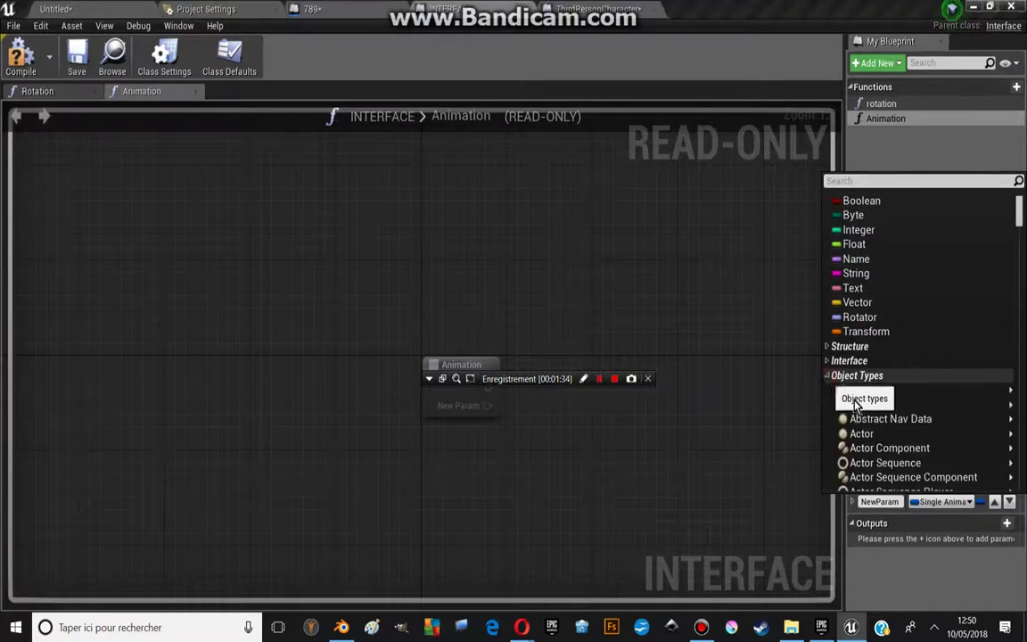
scroll(891, 392, down, 3)
mouse_move(898, 406)
scroll(909, 338, down, 5)
scroll(927, 339, down, 5)
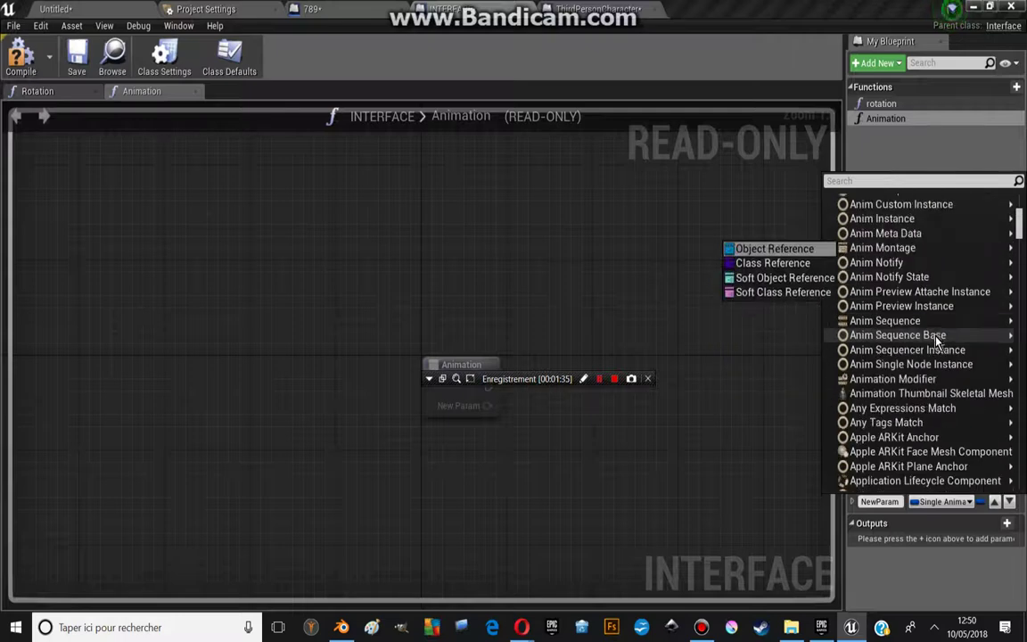
mouse_move(927, 335)
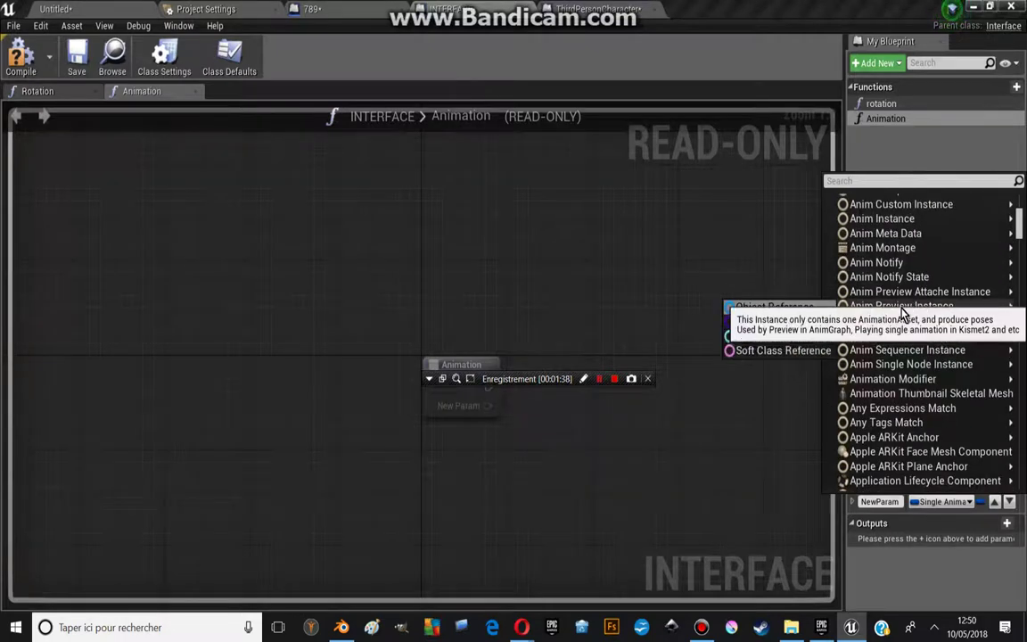
mouse_move(883, 218)
click(912, 134)
Add NewFunction_1 to INTERFACE and check the interfaces in 789's Class Settings.
click(1016, 86)
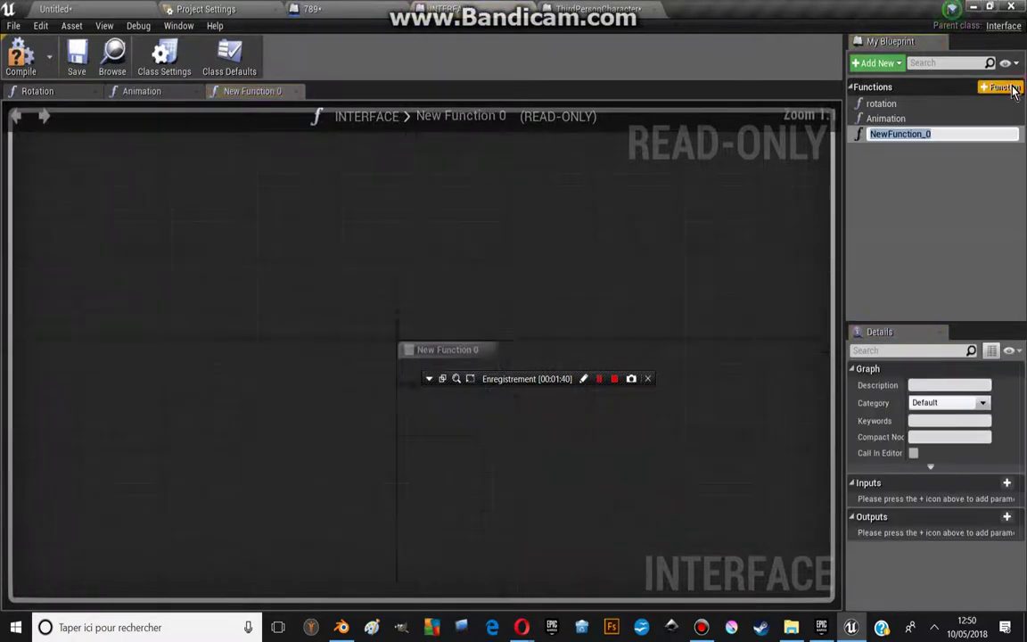
click(1017, 86)
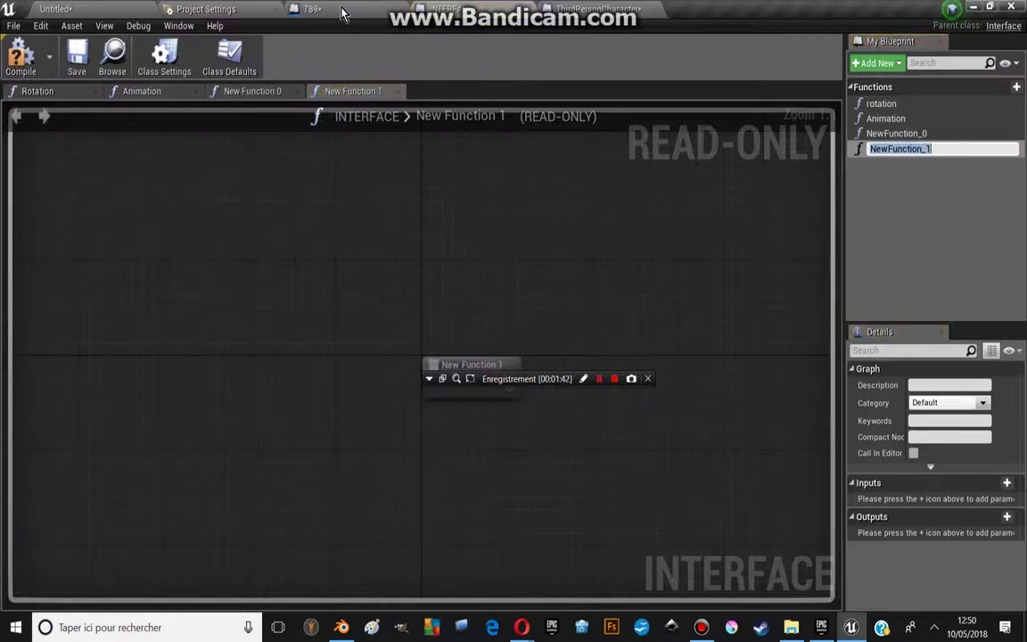
click(311, 9)
click(348, 73)
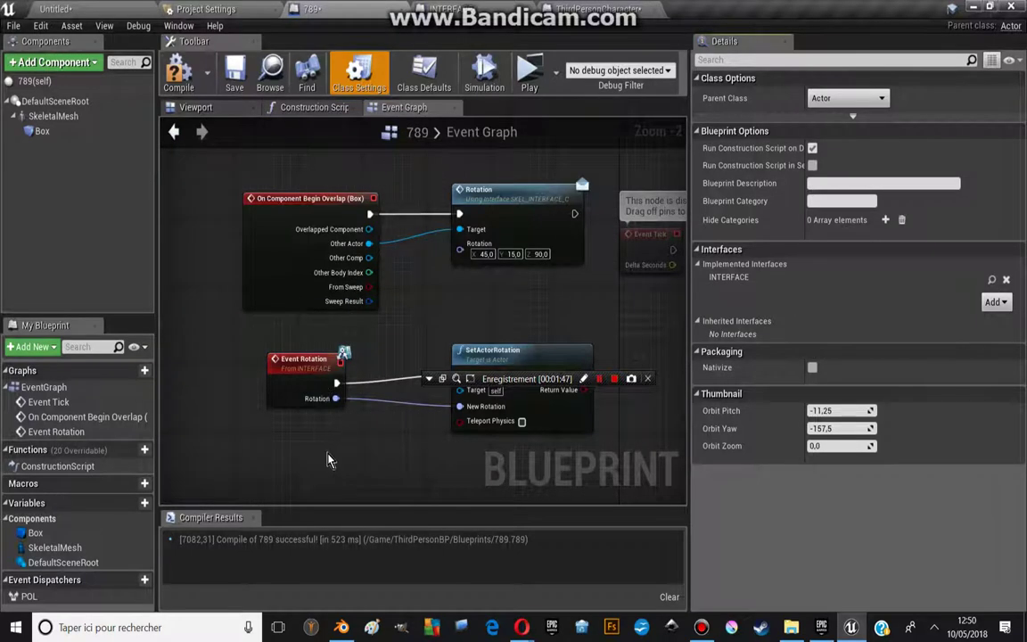
click(455, 10)
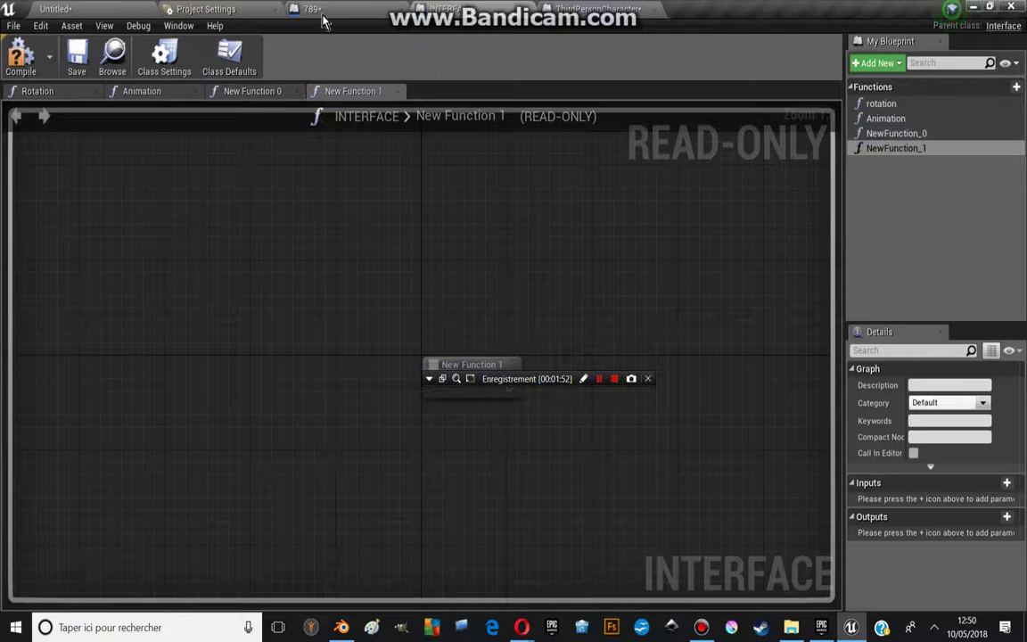
Search 'new' in ThirdPersonCharacter's graph action menu to list the interface events.
click(597, 8)
right_drag(279, 493, 367, 389)
right_click(363, 393)
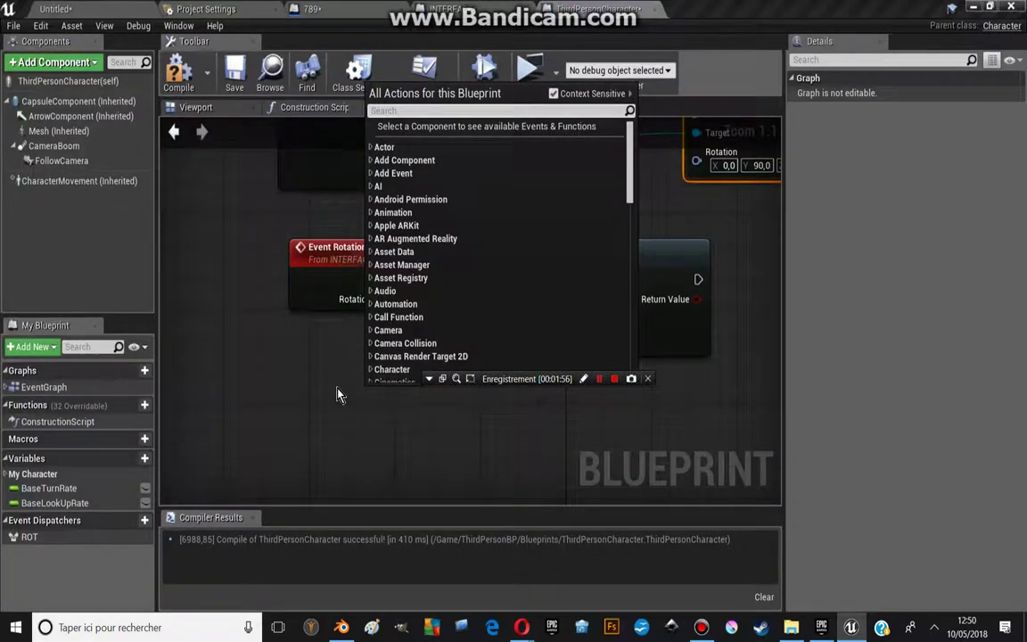
text(new)
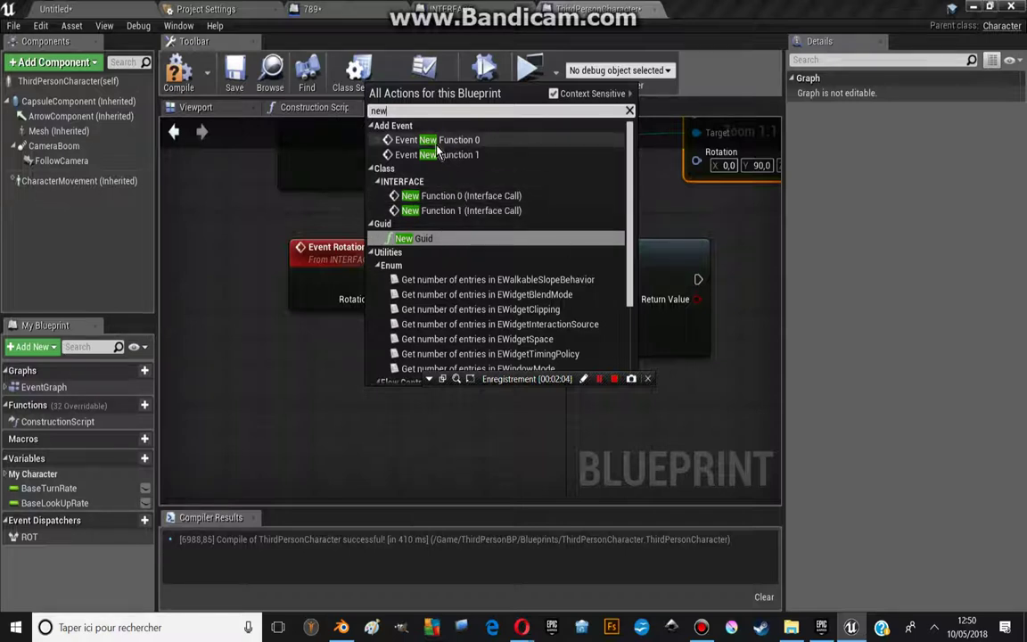
Add a new INTERFACE function named TRUCMUCHE.
click(463, 9)
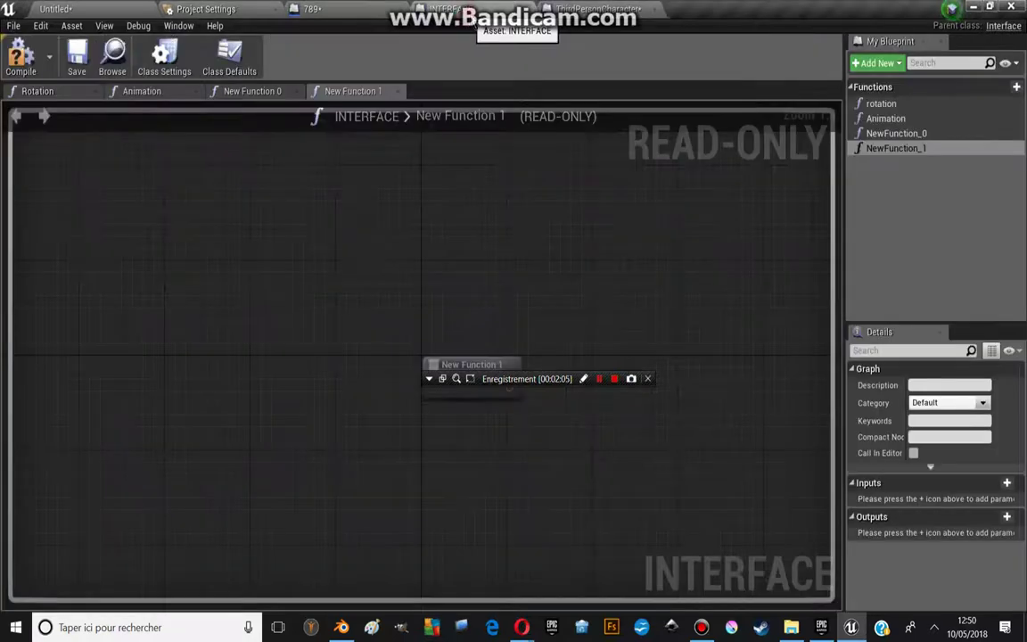
click(1017, 86)
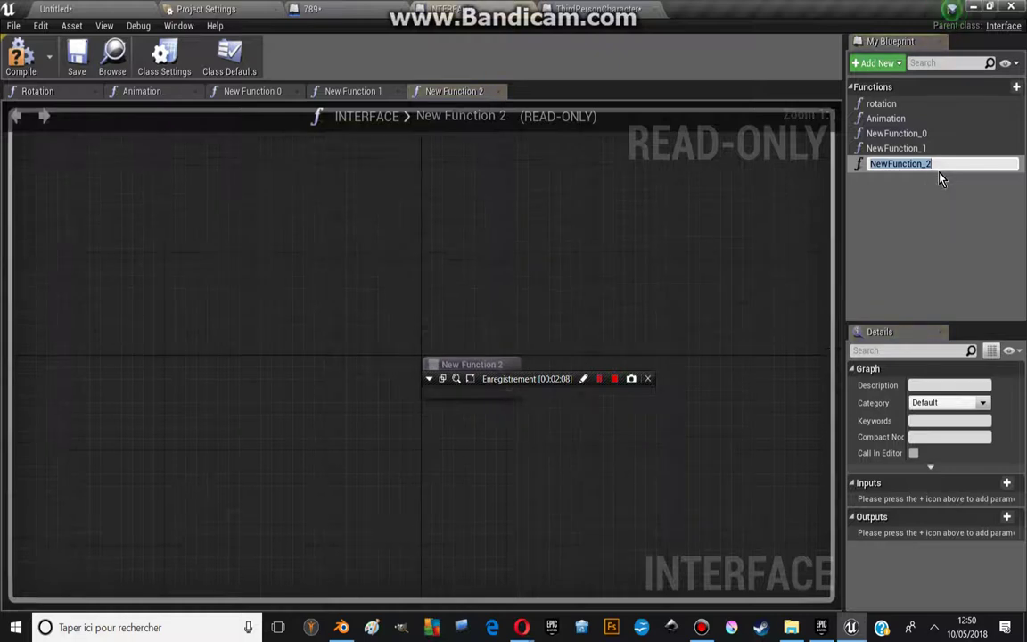
text(TRUCM)
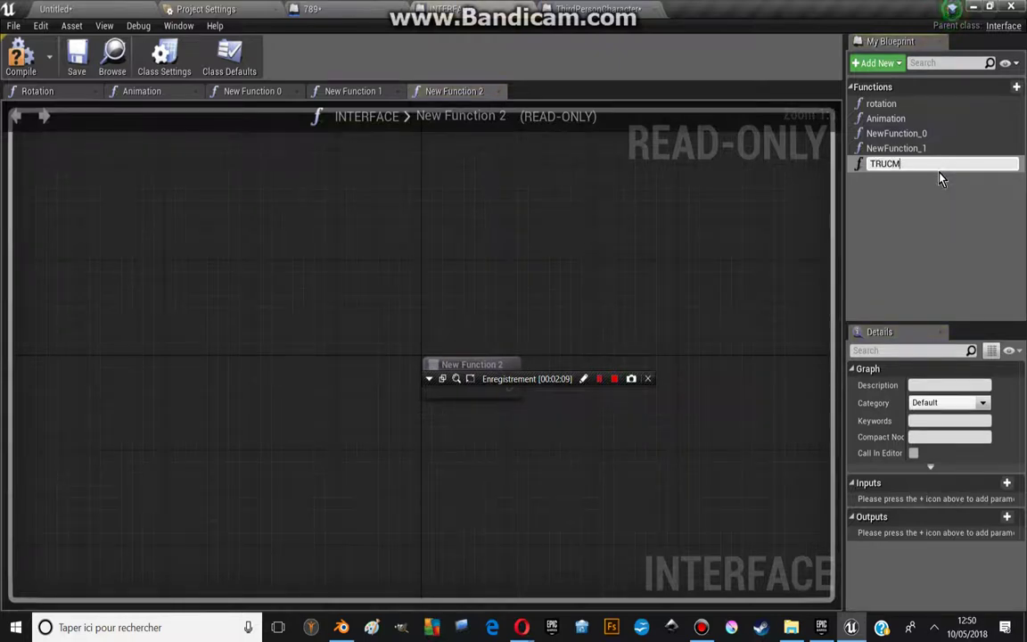
text(UCHE)
key(Return)
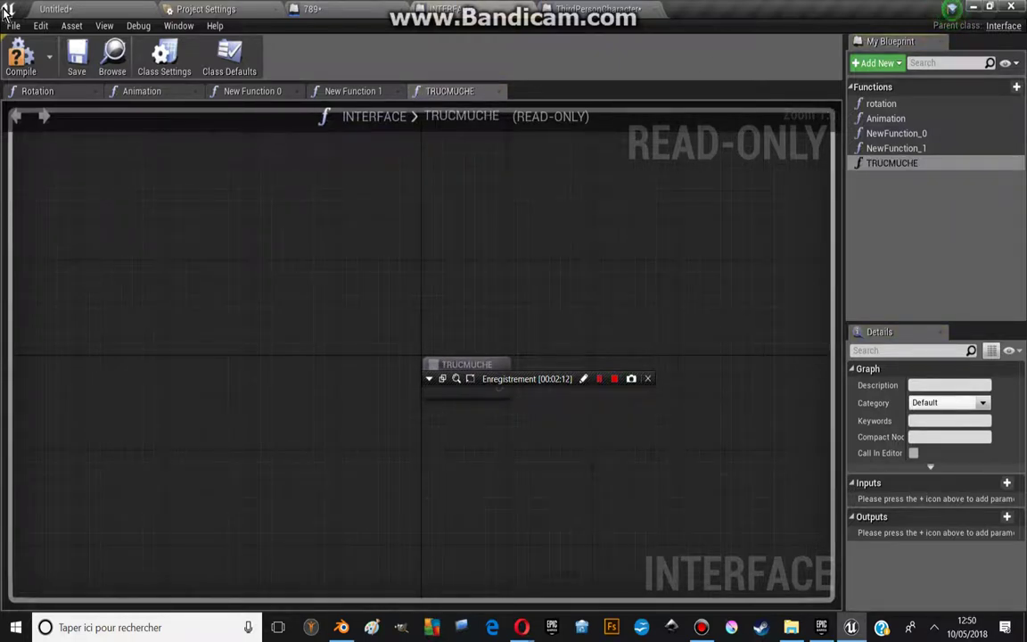
Give TRUCMUCHE an Integer input and a Boolean input, then compile the interface.
click(1007, 483)
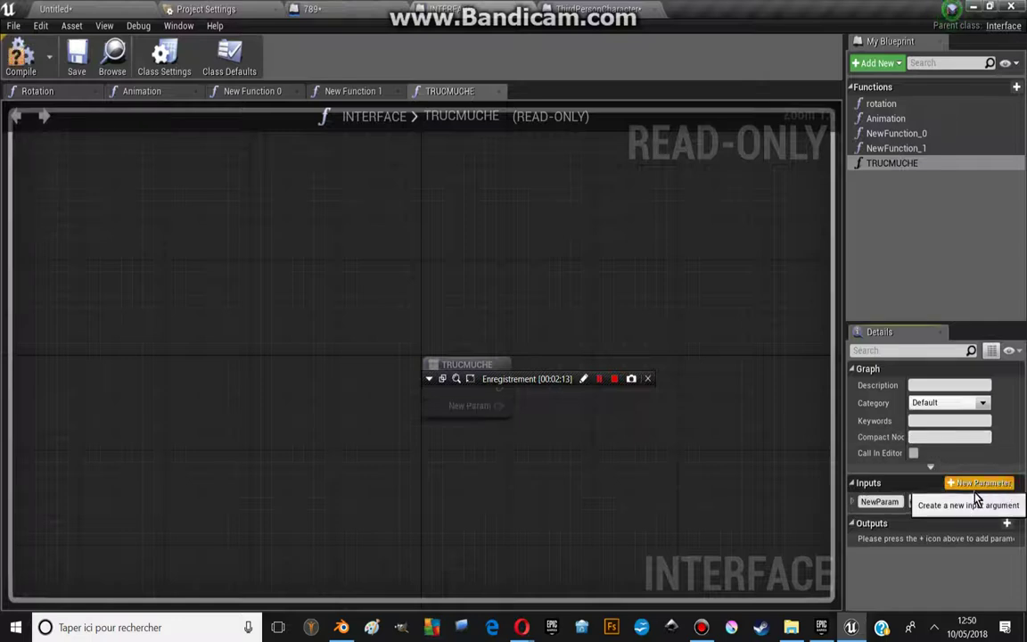
click(926, 502)
click(851, 227)
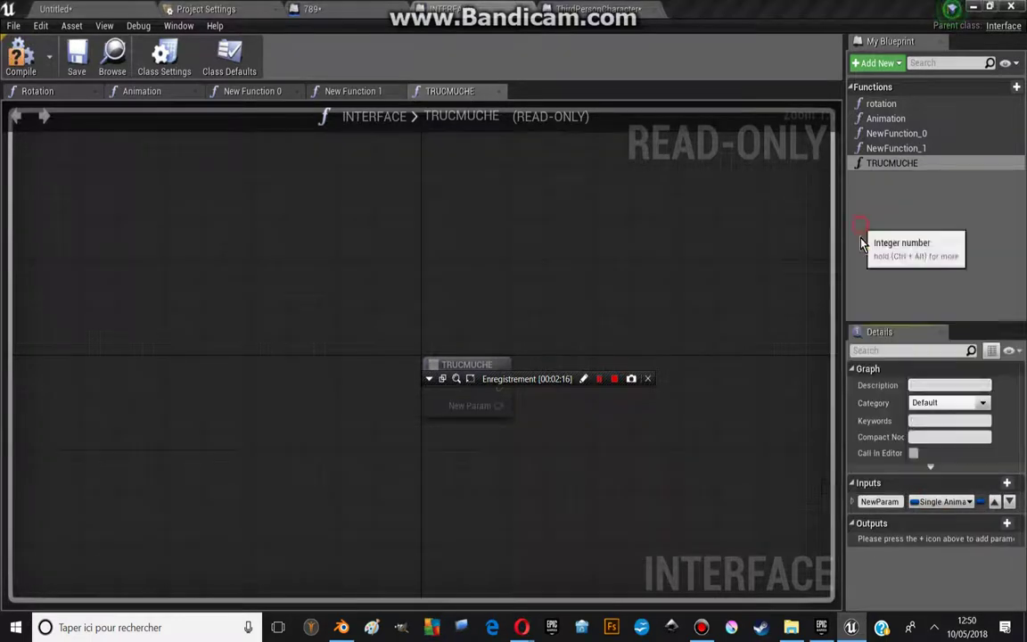
click(1006, 482)
click(940, 521)
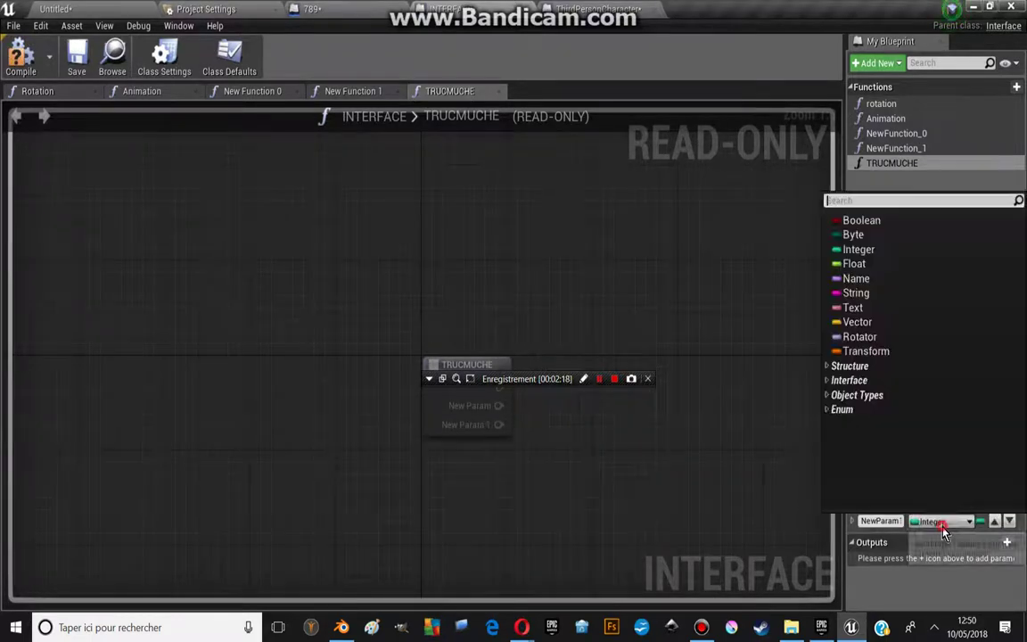
click(861, 221)
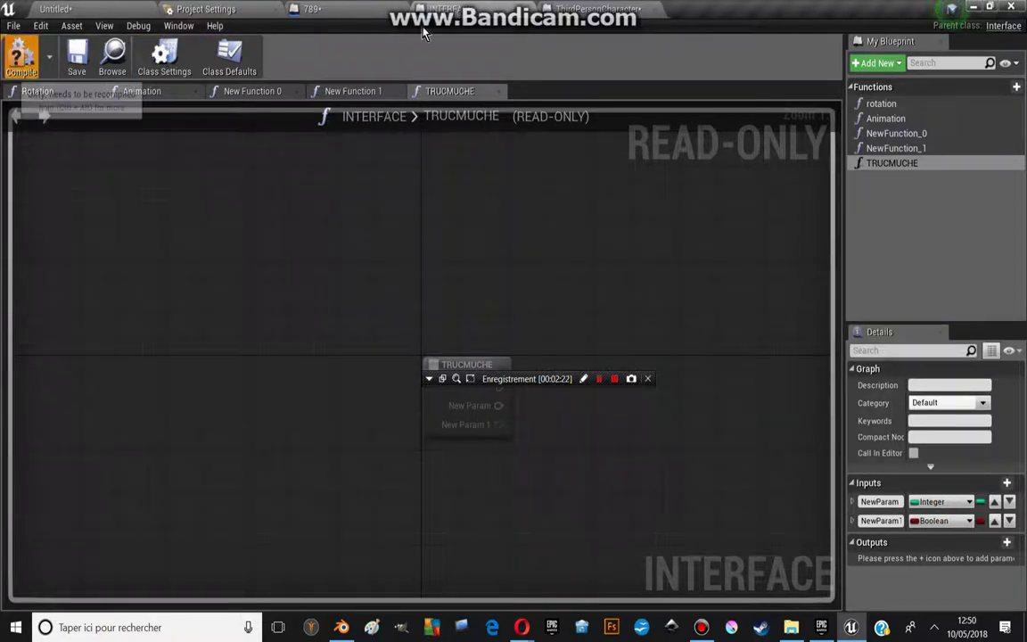
click(21, 55)
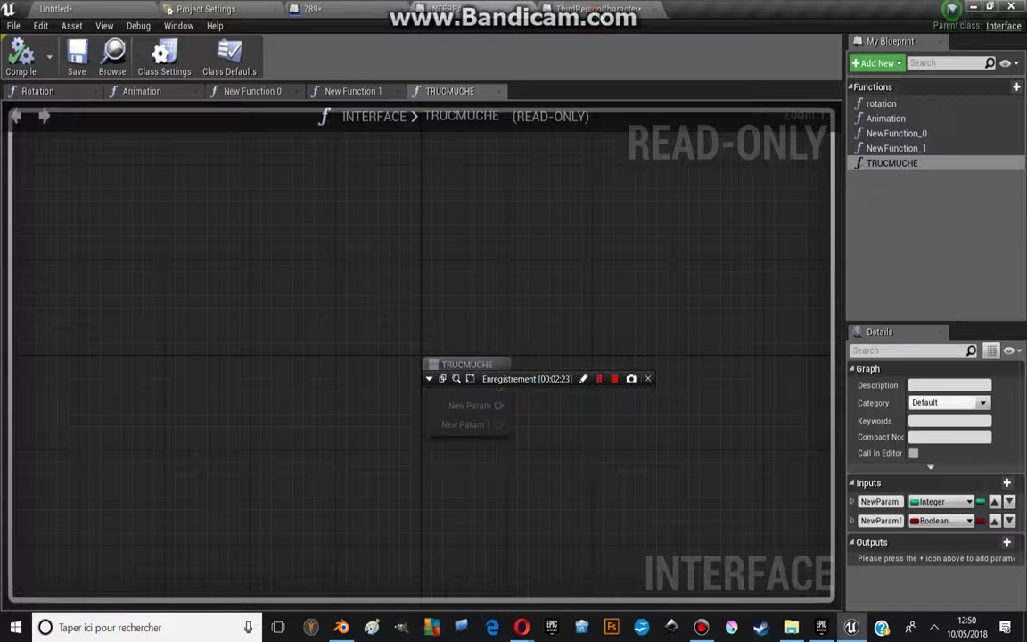
click(598, 9)
Add a Call Function TRUCMUCHE node and place it below Event Rotation.
right_click(380, 371)
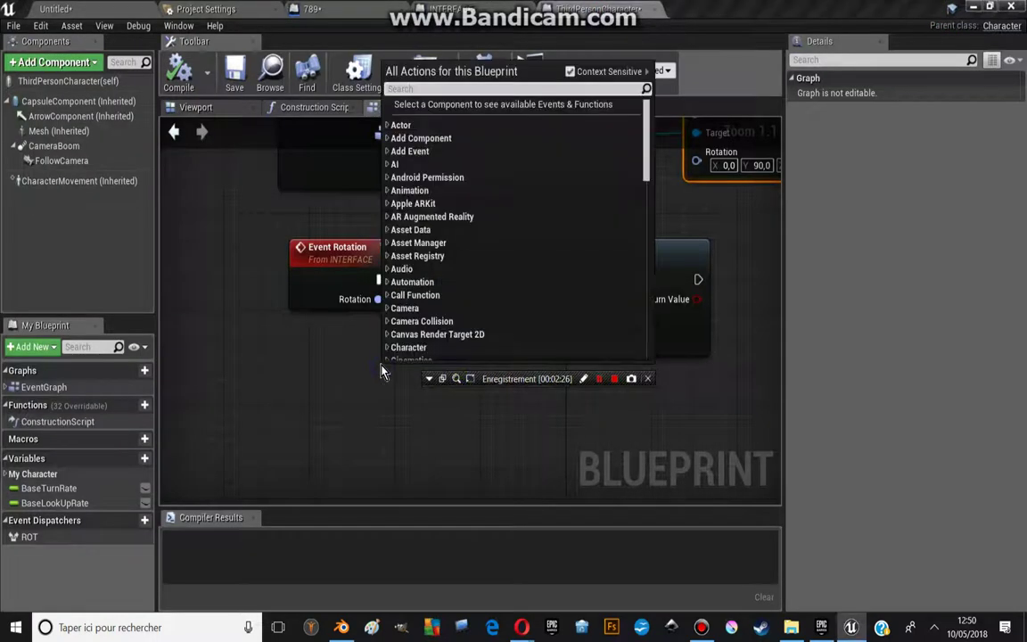
text(trucm)
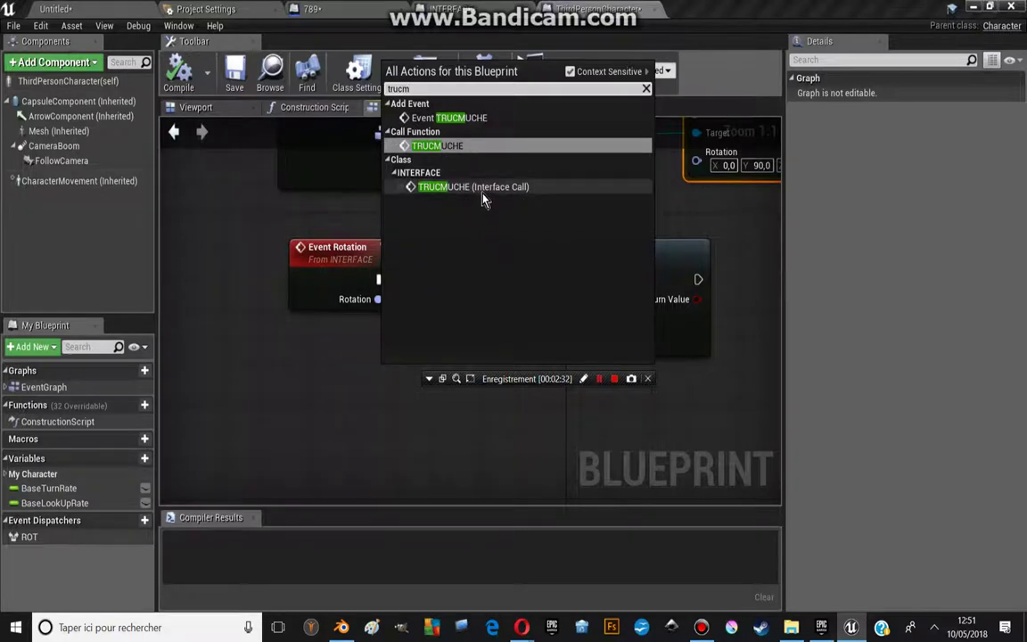
click(449, 146)
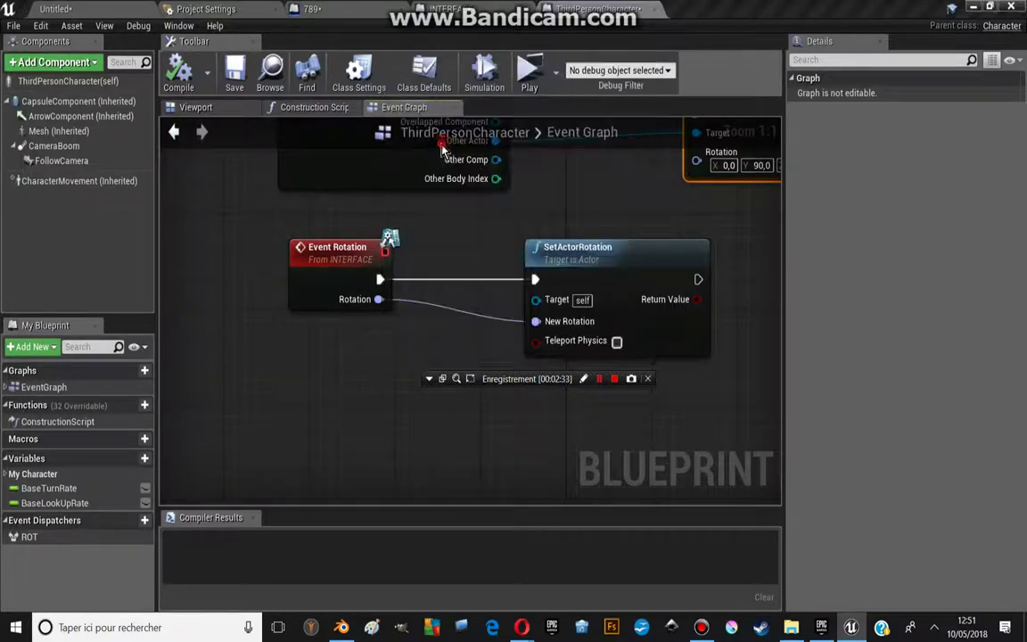
right_drag(514, 298, 593, 242)
mouse_move(547, 302)
mouse_down()
mouse_move(481, 275)
mouse_move(489, 263)
mouse_up()
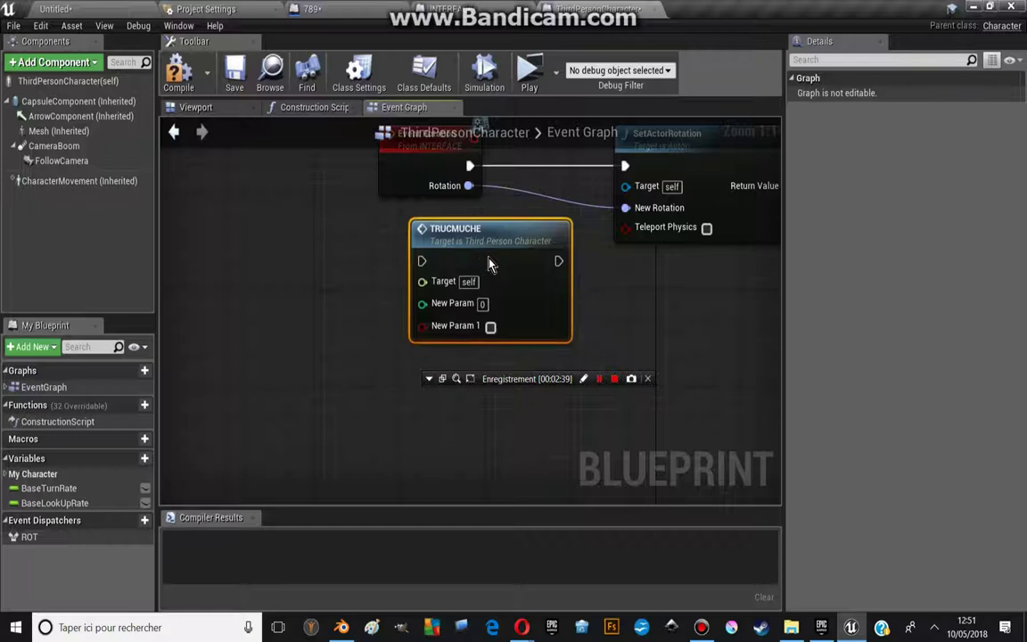
Add a TRUCMUCHE interface call node, then delete it.
right_click(437, 433)
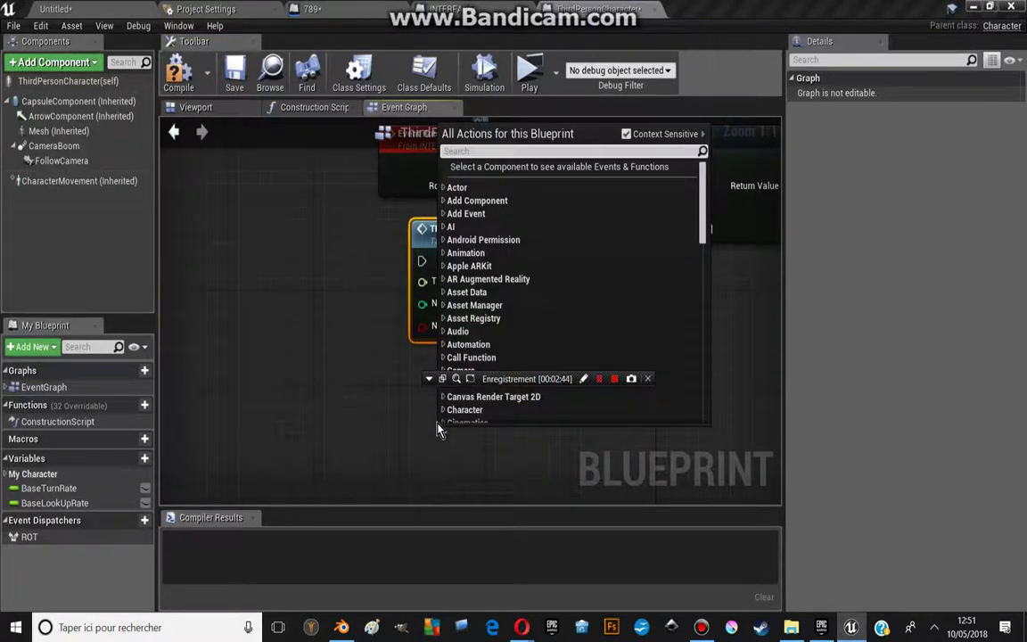
text(trucmuch)
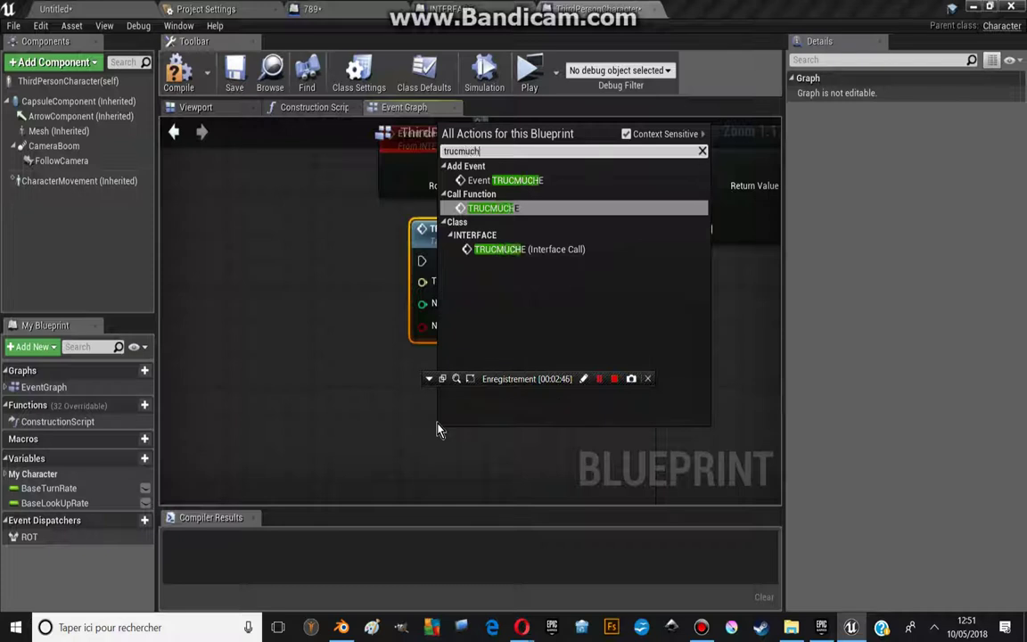
click(517, 249)
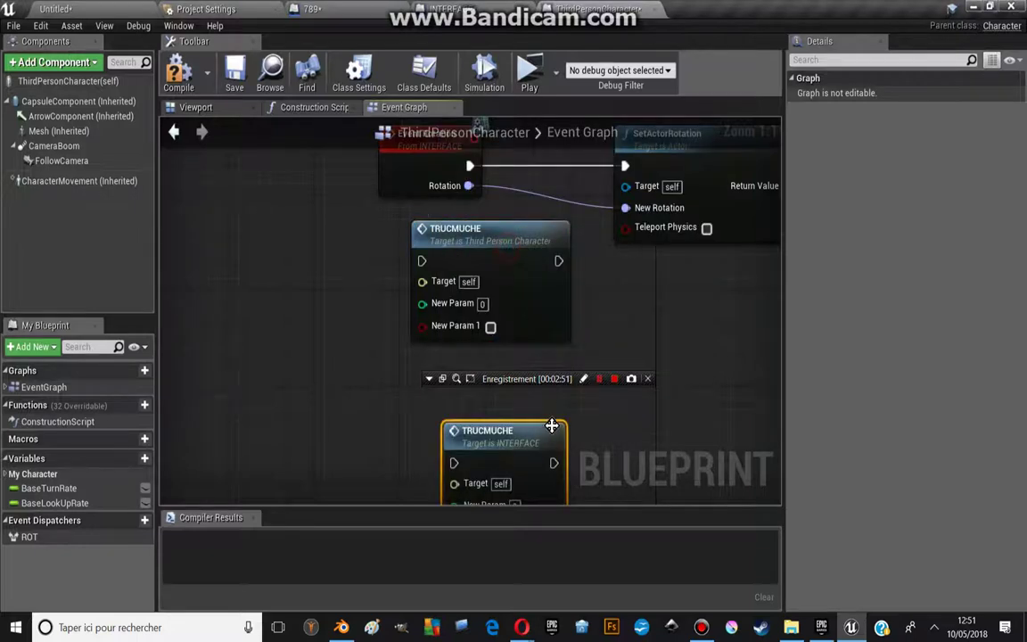
mouse_move(552, 425)
mouse_down()
mouse_move(519, 260)
mouse_move(588, 419)
mouse_up()
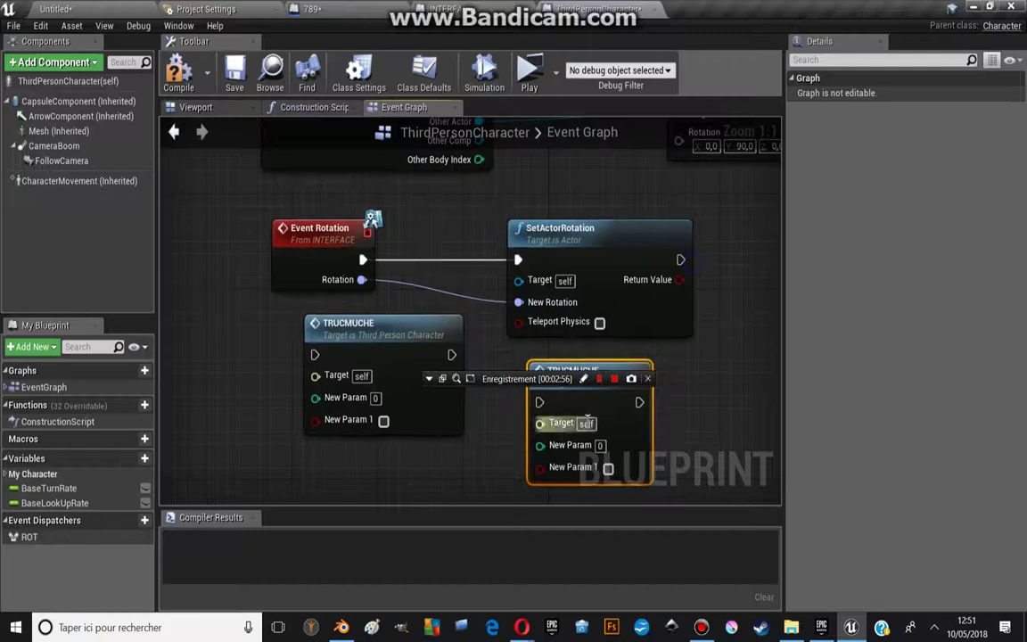
key(Delete)
Bring the End Overlap event into view and shift it left.
mouse_move(475, 127)
right_down()
mouse_move(510, 276)
mouse_move(438, 218)
right_up()
mouse_move(284, 175)
mouse_down()
mouse_move(314, 188)
mouse_move(302, 178)
mouse_up()
right_drag(463, 223, 398, 210)
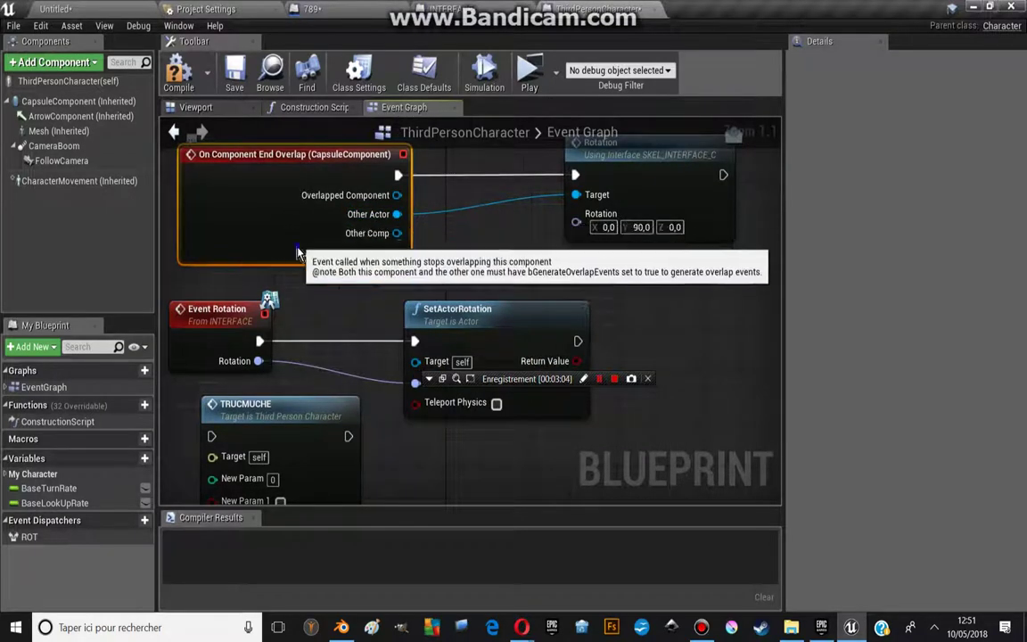
right_drag(297, 253, 374, 298)
right_drag(248, 200, 109, 170)
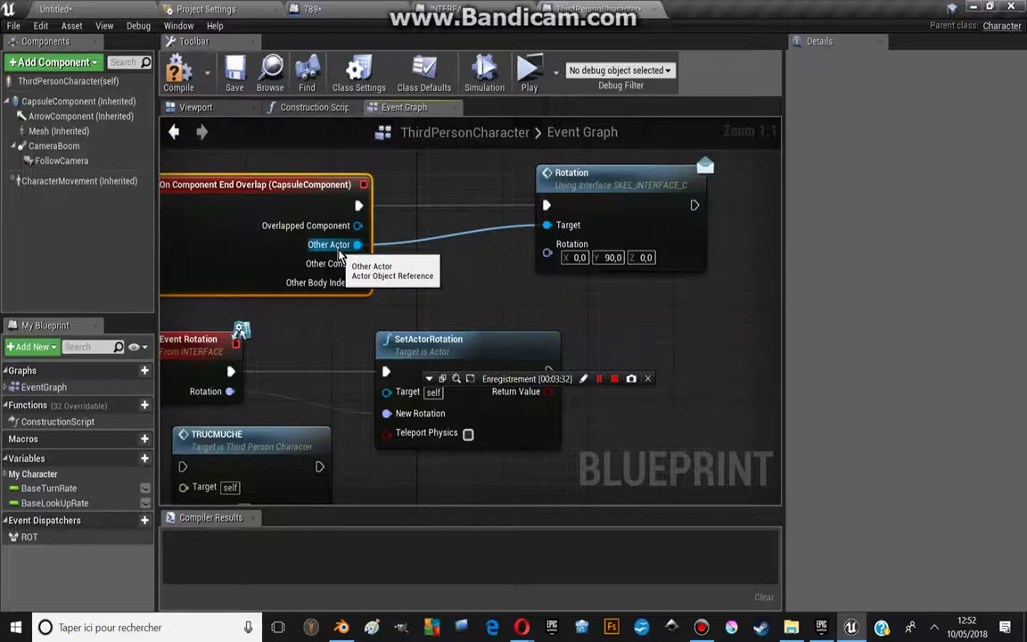
Add a TRUCMUCHE message node targeting End Overlap's Other Actor, executed after the Rotation message.
right_drag(296, 252, 363, 229)
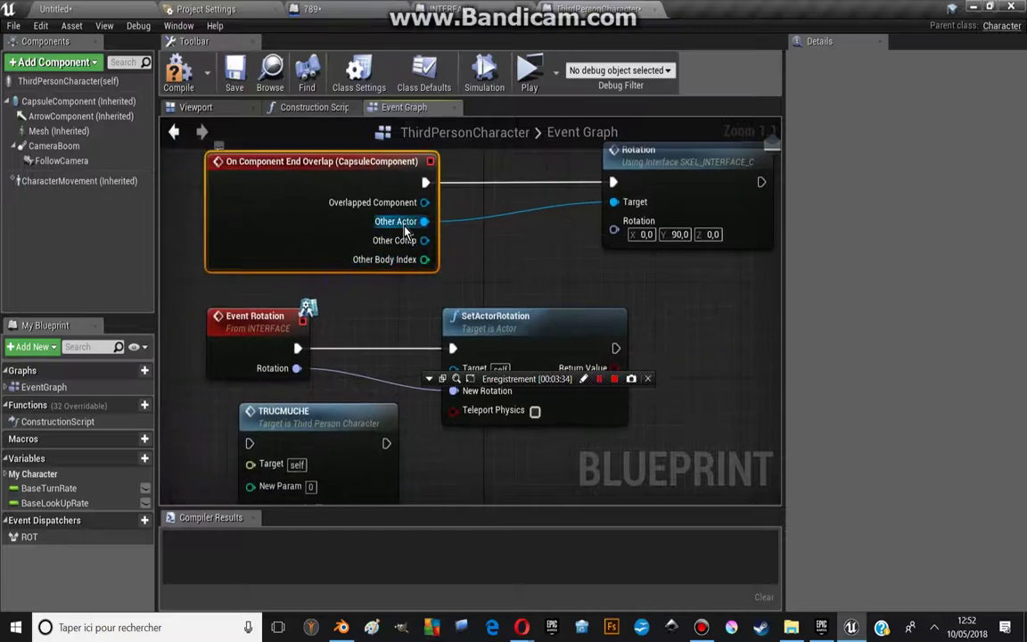
mouse_move(423, 221)
mouse_down()
mouse_move(509, 171)
mouse_move(497, 481)
mouse_up()
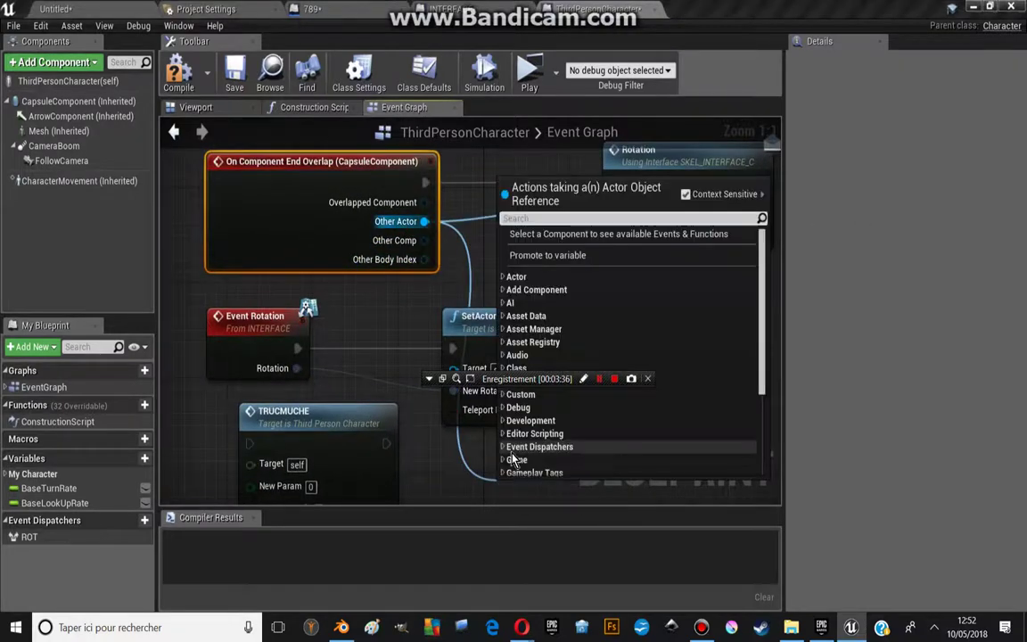
text(trucm)
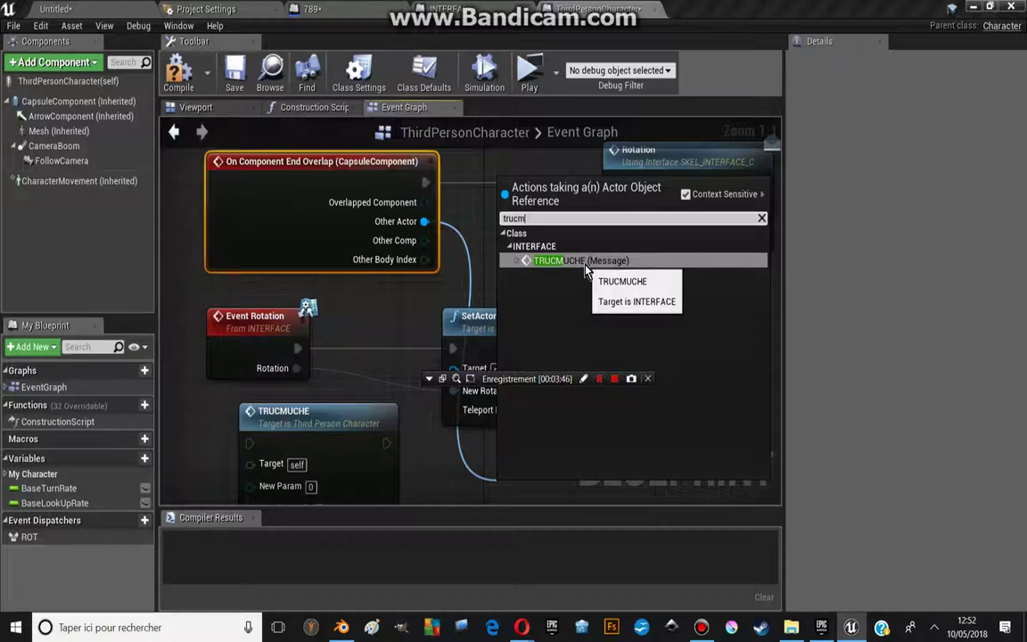
click(585, 270)
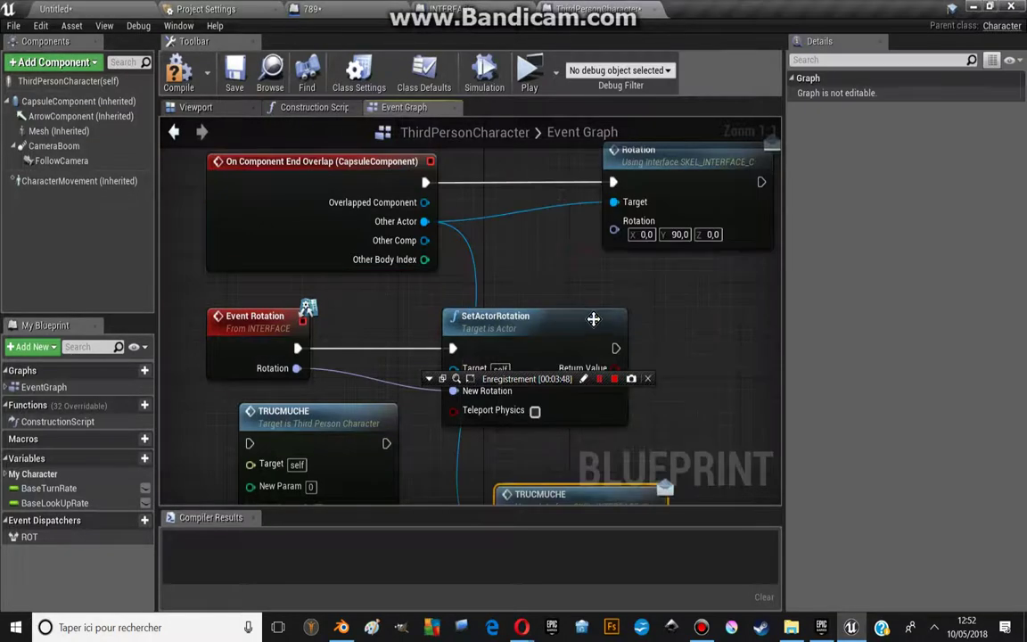
right_drag(552, 499, 442, 390)
drag(442, 390, 602, 341)
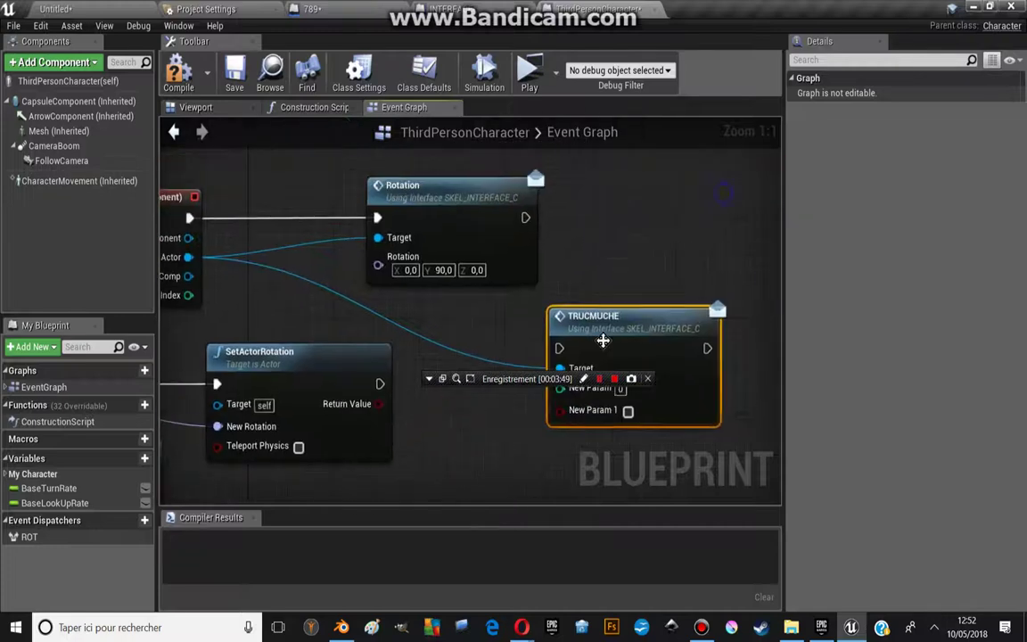
drag(527, 217, 560, 348)
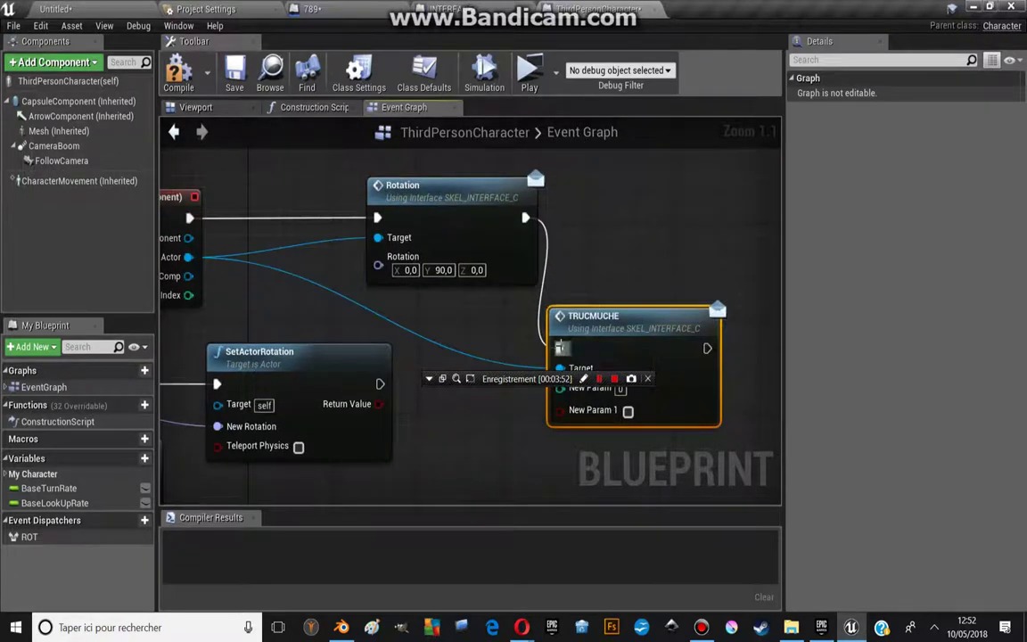
Review the 789 event nodes and the INTERFACE TRUCMUCHE function.
click(314, 8)
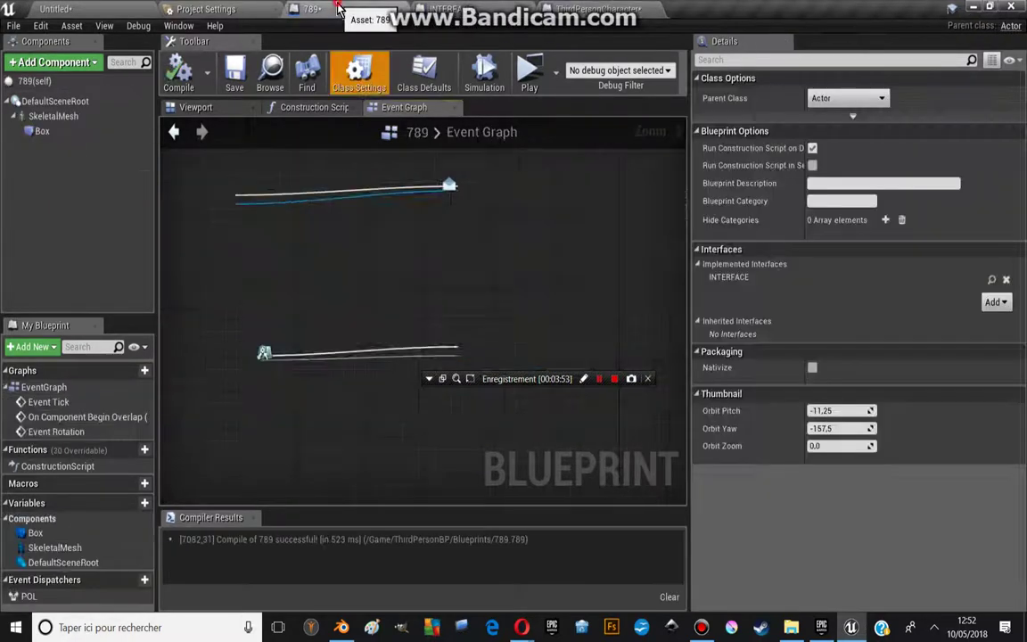
right_drag(414, 292, 428, 241)
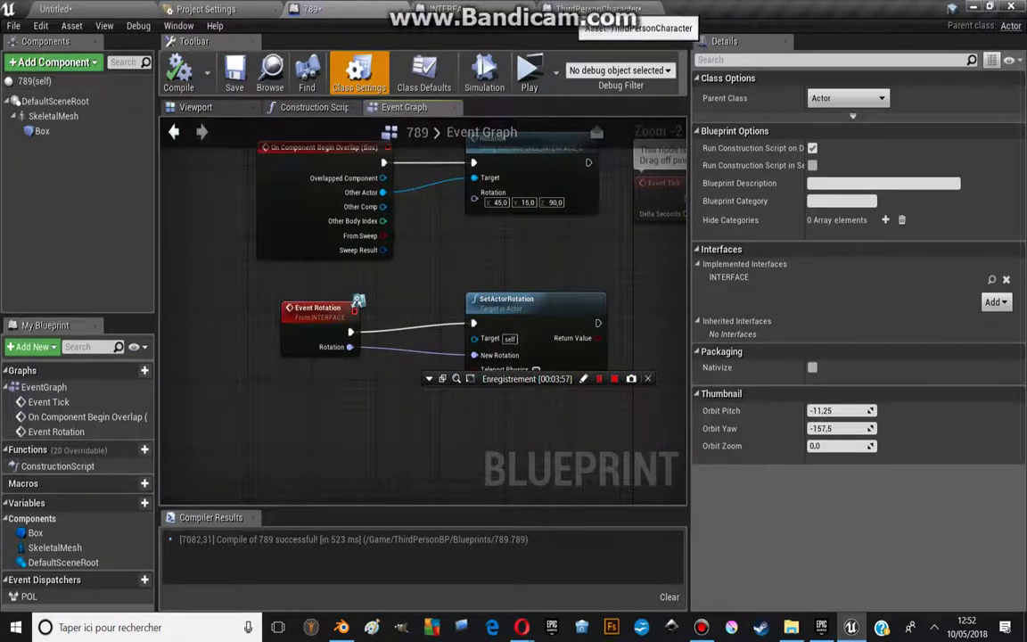
click(443, 9)
In ThirdPersonCharacter, reposition the Rotation and TRUCMUCHE message nodes and compile.
click(599, 9)
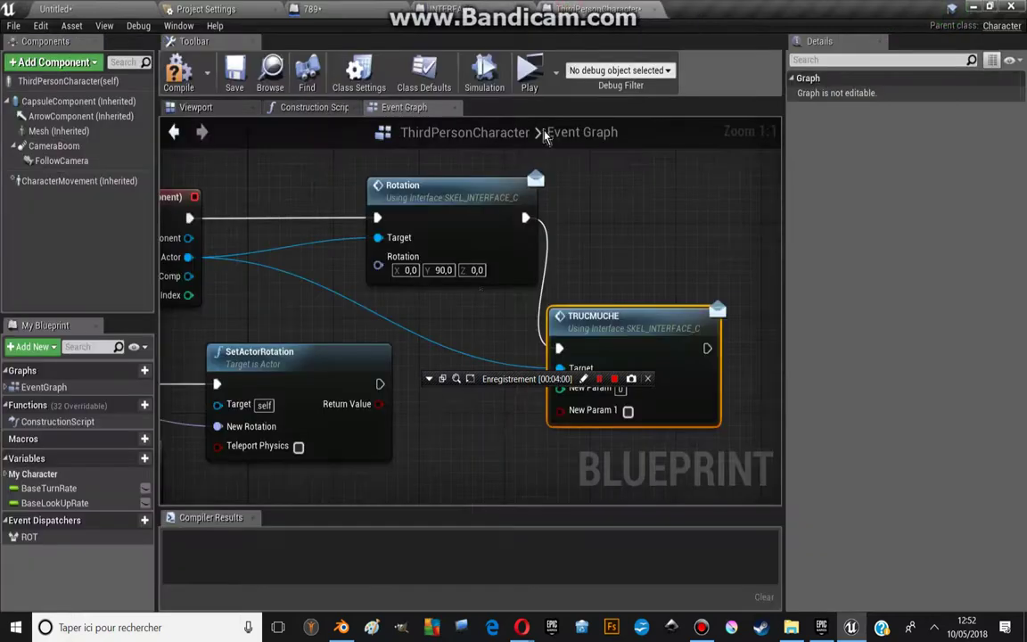
scroll(453, 277, down, 2)
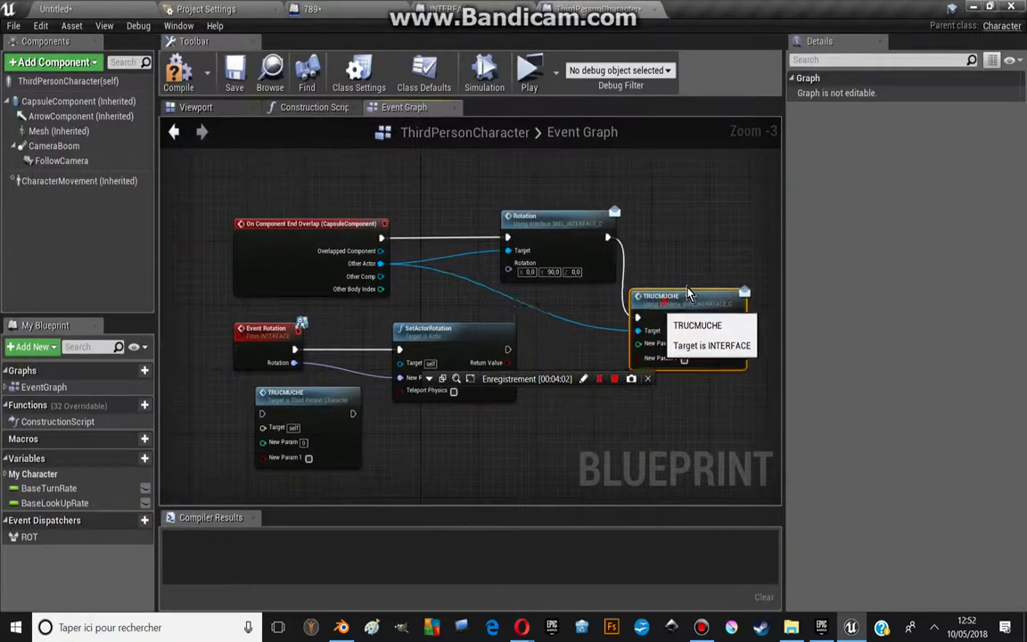
drag(628, 307, 685, 251)
drag(587, 259, 563, 203)
right_drag(666, 297, 613, 329)
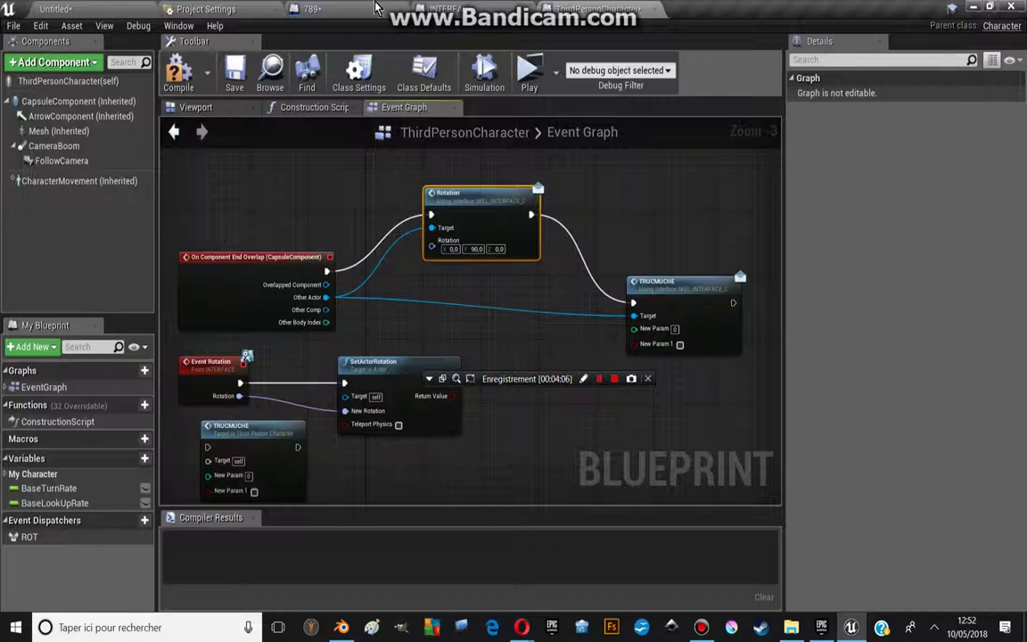
click(178, 71)
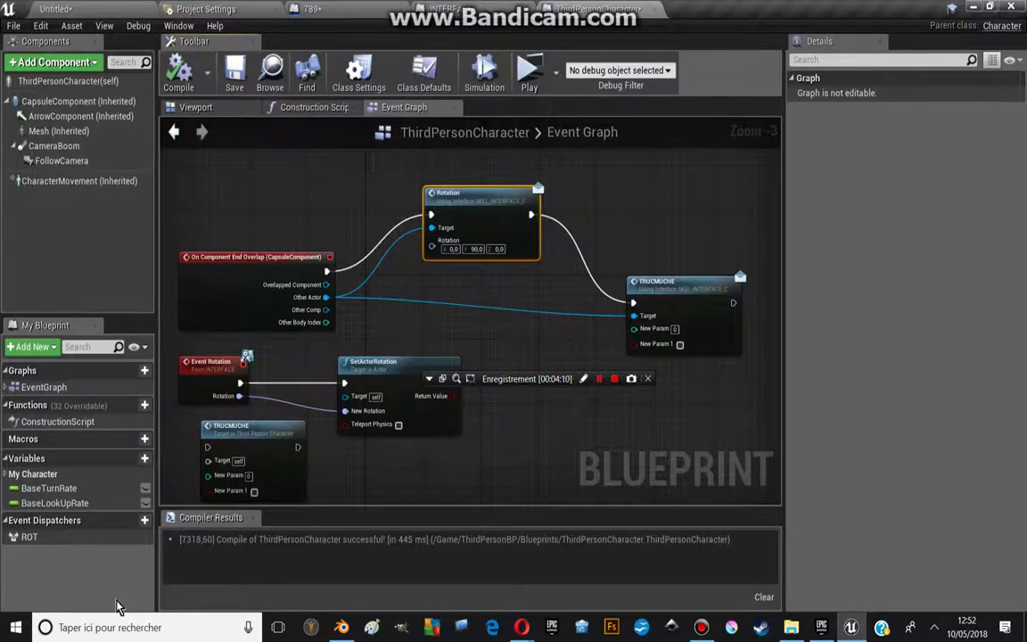
mouse_move(335, 405)
right_down()
mouse_move(388, 275)
mouse_move(335, 308)
right_up()
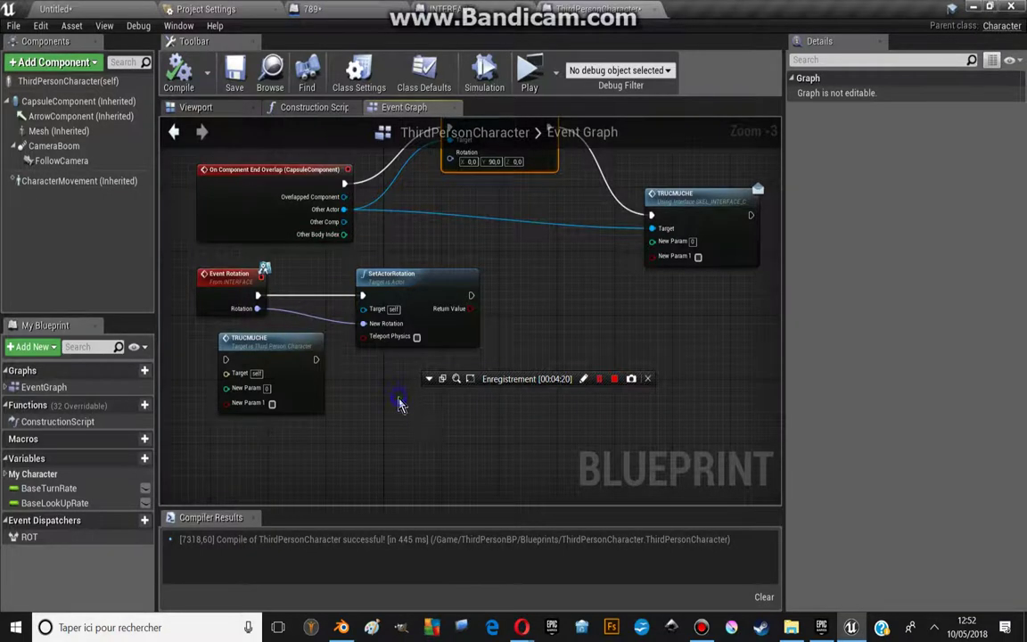
Add Assign On Destroyed via an 'assign' search and spread the Bind Event and OnDestroyed_Event_0 nodes apart.
right_click(399, 383)
text(assi)
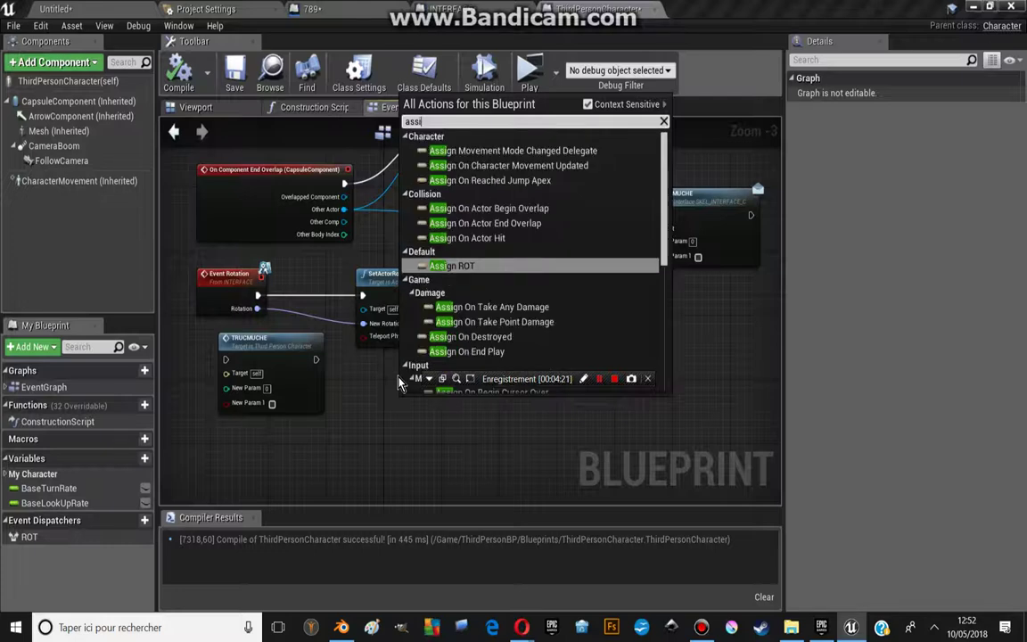
text(gn)
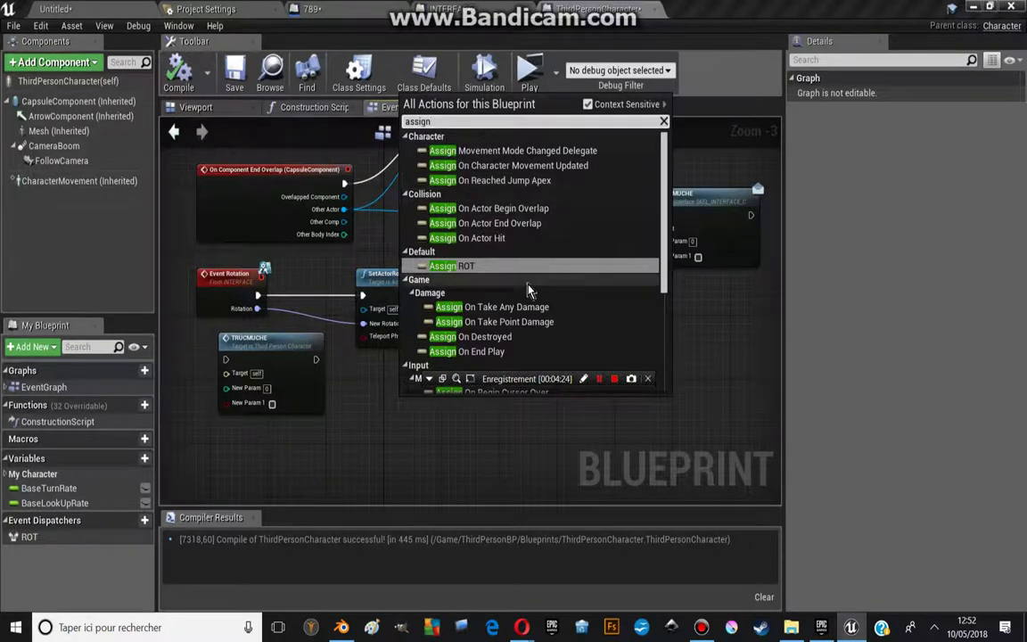
click(472, 337)
right_drag(609, 425, 605, 309)
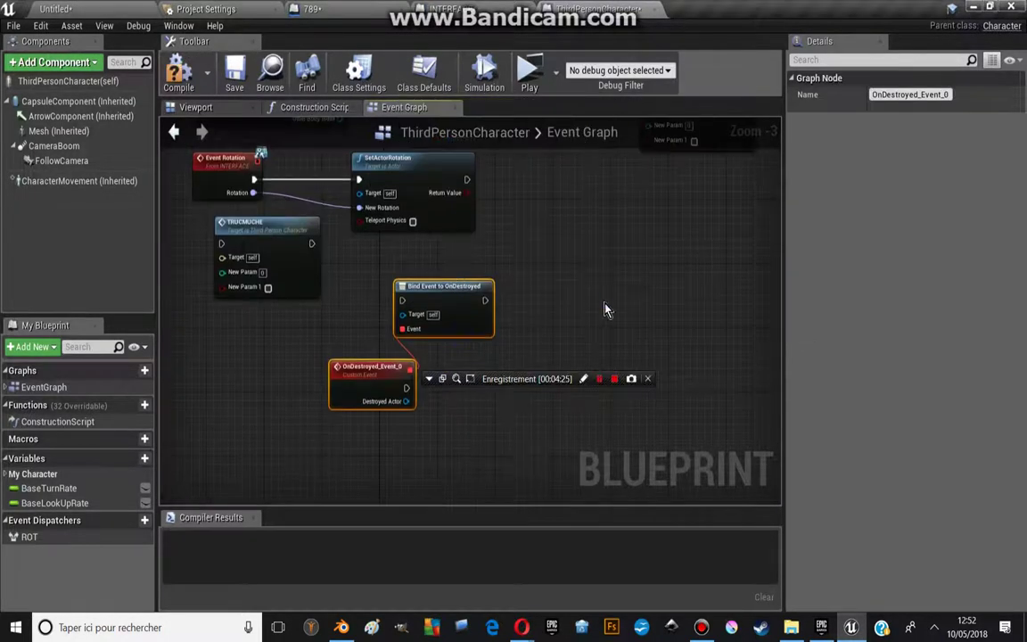
scroll(544, 276, up, 3)
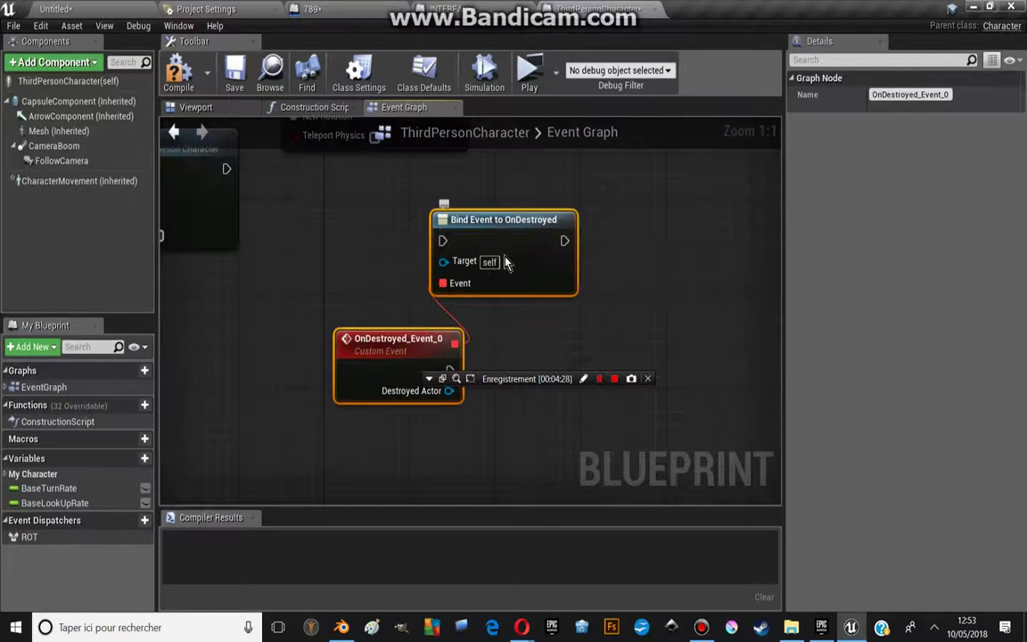
drag(506, 262, 575, 219)
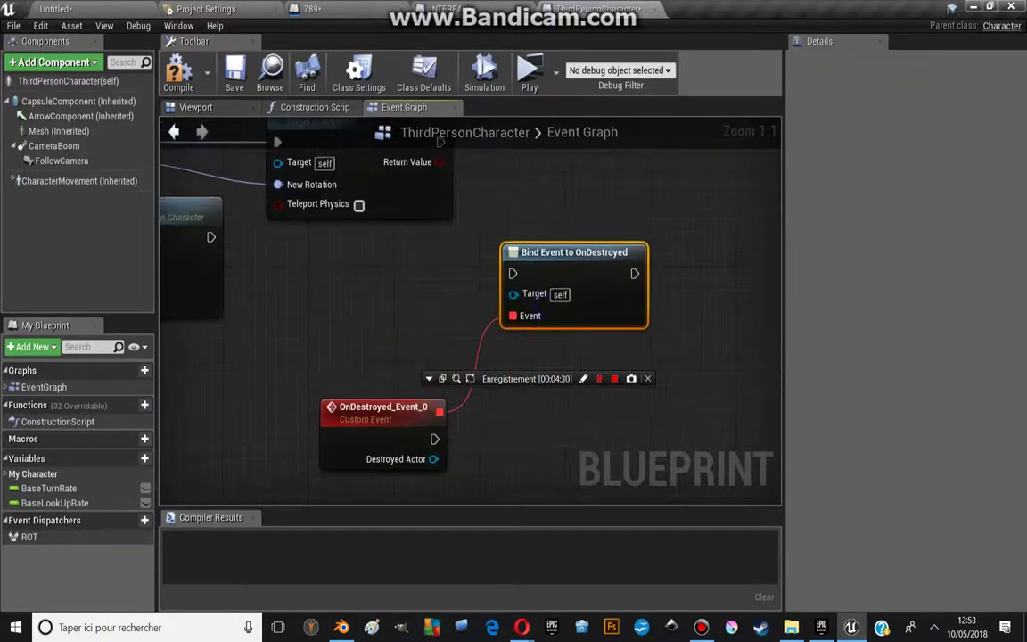
drag(409, 399, 376, 435)
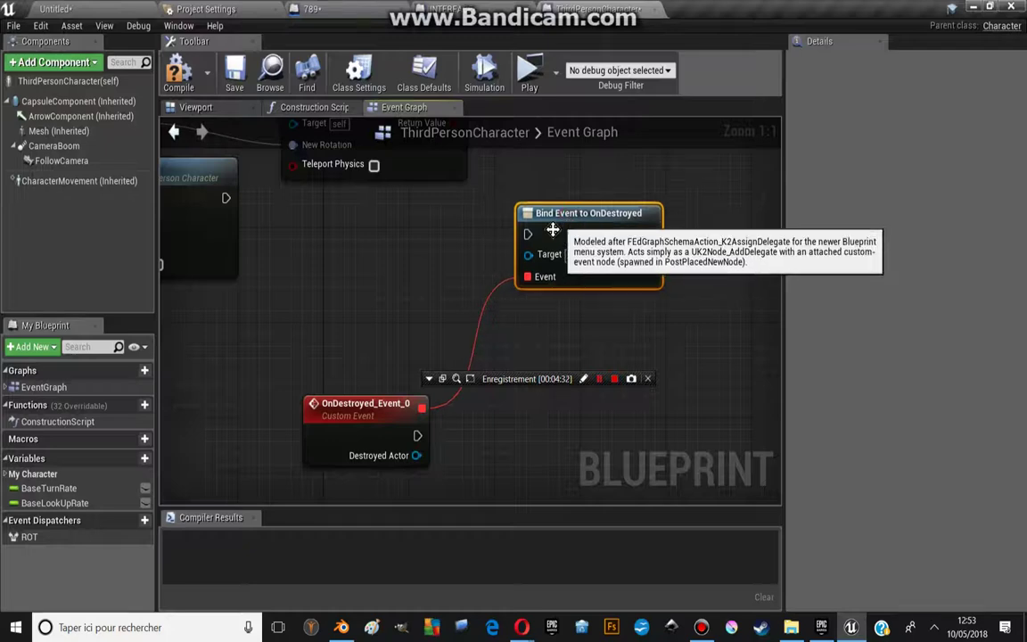
right_drag(553, 230, 672, 252)
drag(645, 256, 452, 270)
scroll(450, 276, down, 2)
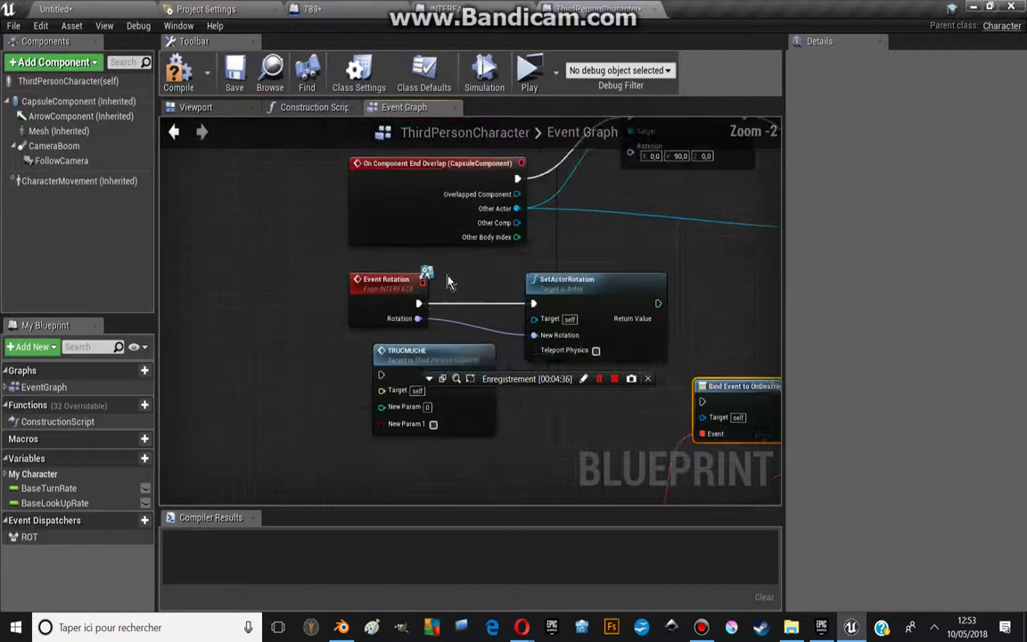
From the Other Actor pin, add an Assign On Destroyed binding via an 'ass' search.
right_drag(448, 281, 377, 312)
drag(443, 238, 579, 281)
text(as)
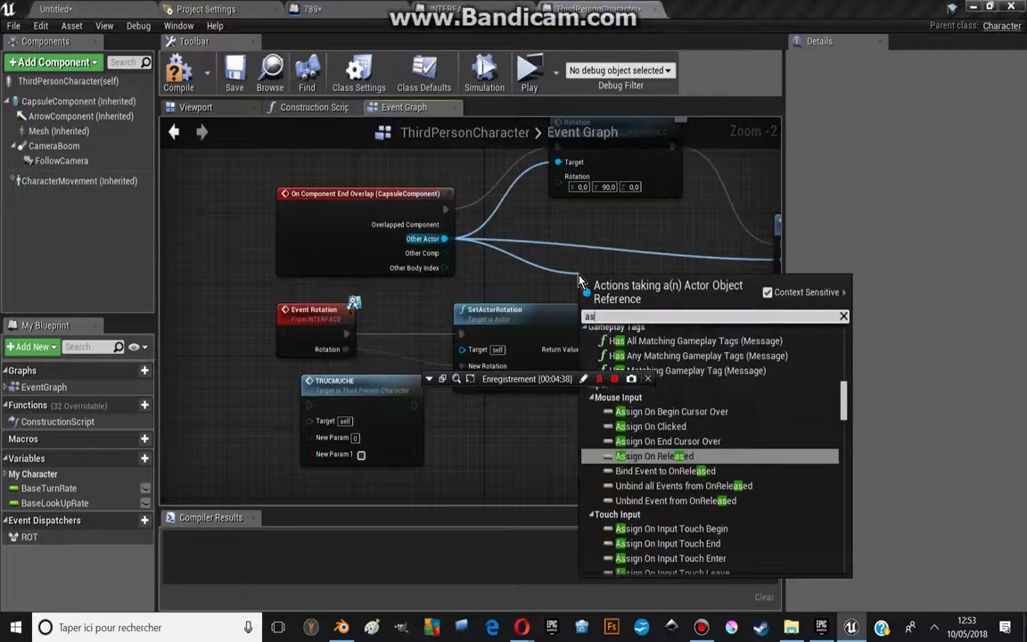
text(s)
scroll(634, 435, down, 1)
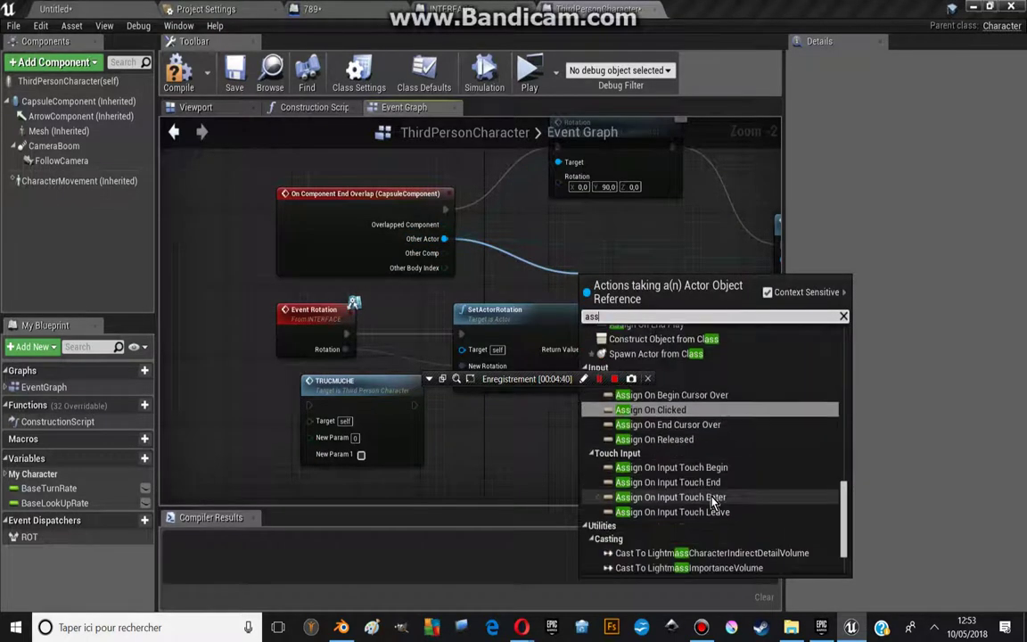
scroll(713, 504, down, 2)
scroll(726, 501, up, 6)
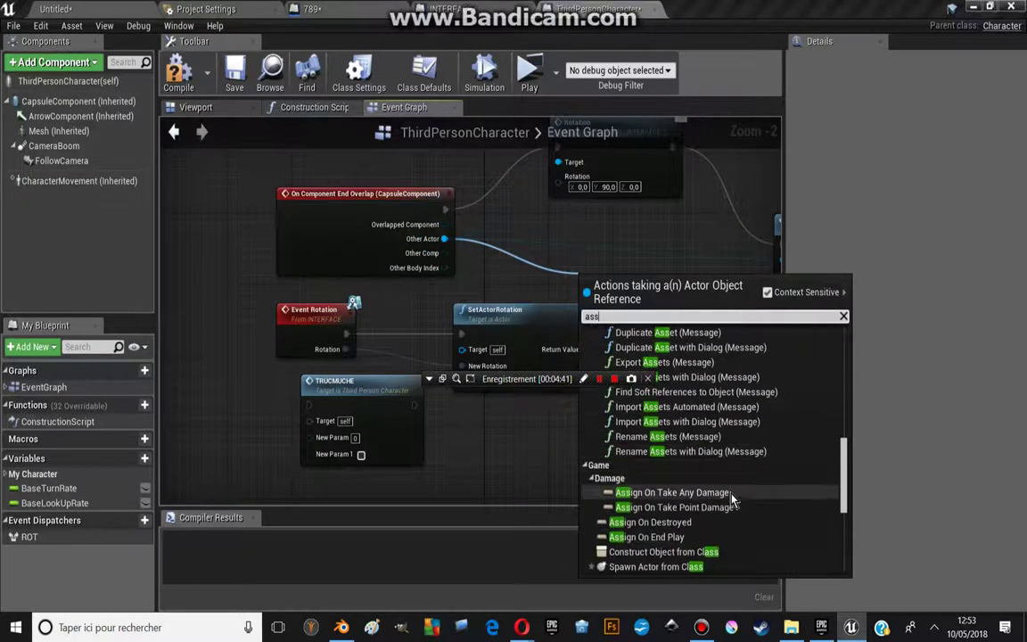
click(650, 523)
Move the new Bind Event and OnDestroyed_Event_1 nodes into an open area of the graph.
right_drag(570, 294, 455, 283)
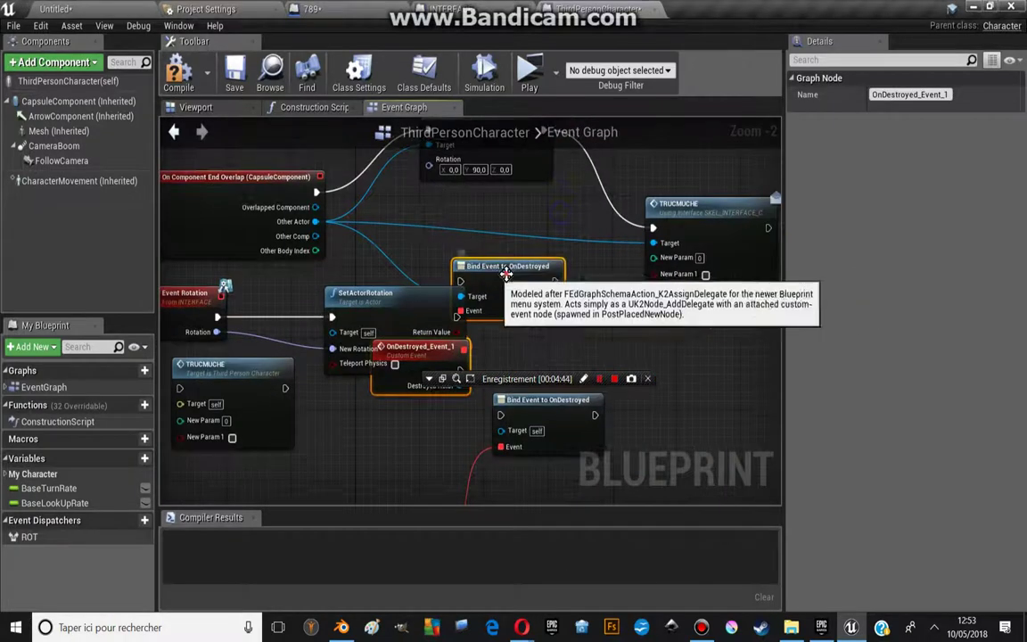
drag(506, 271, 551, 230)
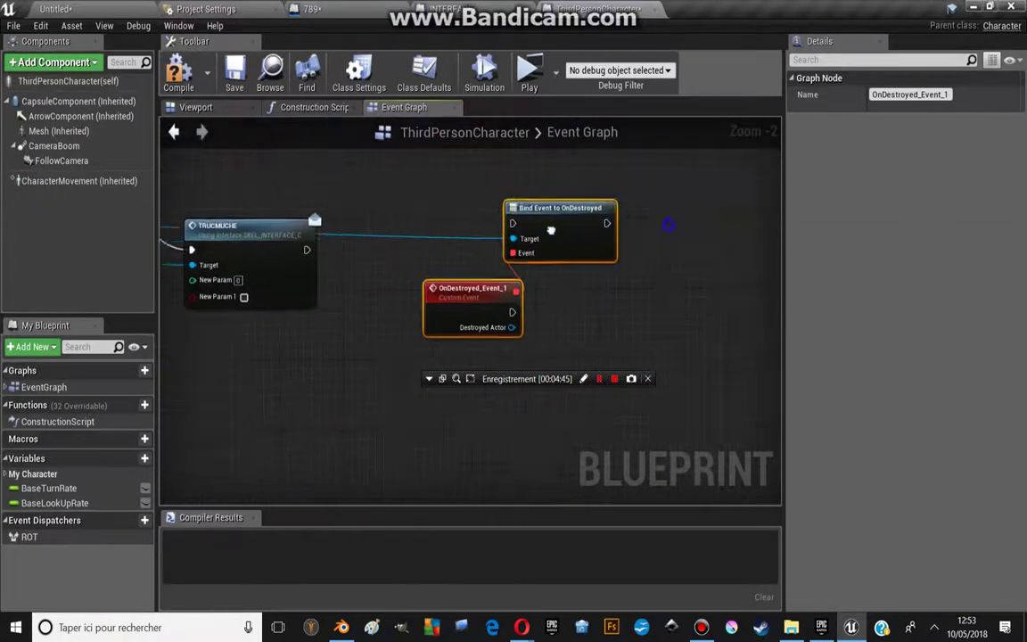
right_drag(313, 227, 498, 237)
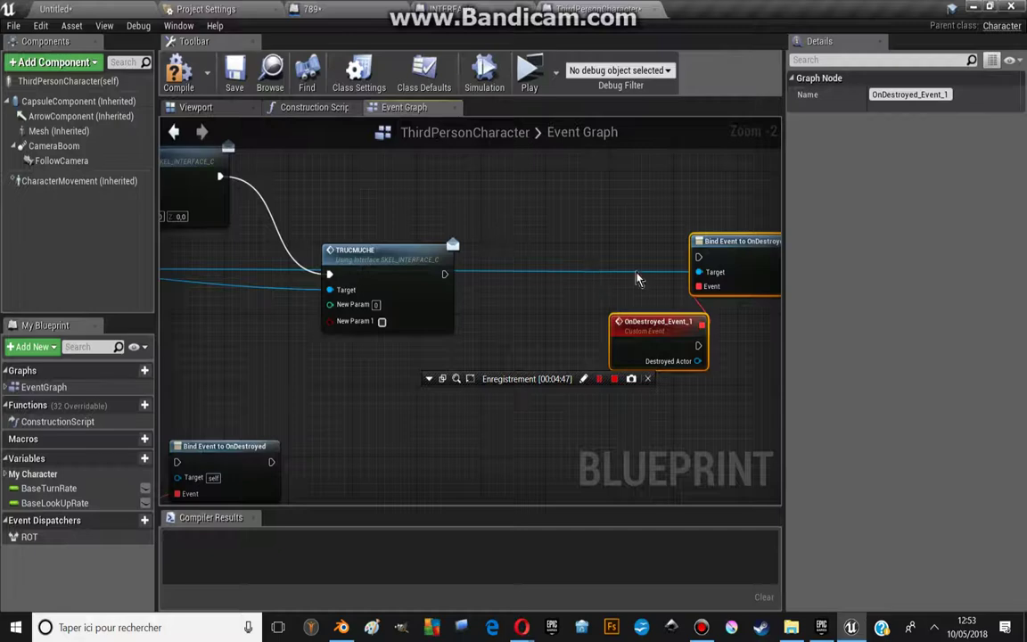
scroll(636, 278, up, 1)
scroll(591, 314, up, 1)
mouse_move(532, 350)
mouse_down()
mouse_move(491, 350)
mouse_move(382, 443)
mouse_up()
mouse_move(482, 399)
right_down()
mouse_move(482, 332)
mouse_move(443, 260)
right_up()
mouse_move(394, 312)
mouse_down()
mouse_move(553, 256)
mouse_move(265, 230)
mouse_move(435, 348)
mouse_up()
drag(401, 273, 504, 137)
Search 'spawn' actions from OnDestroyed_Event_1's Destroyed Actor pin, then cancel without adding a node.
right_drag(294, 385, 365, 325)
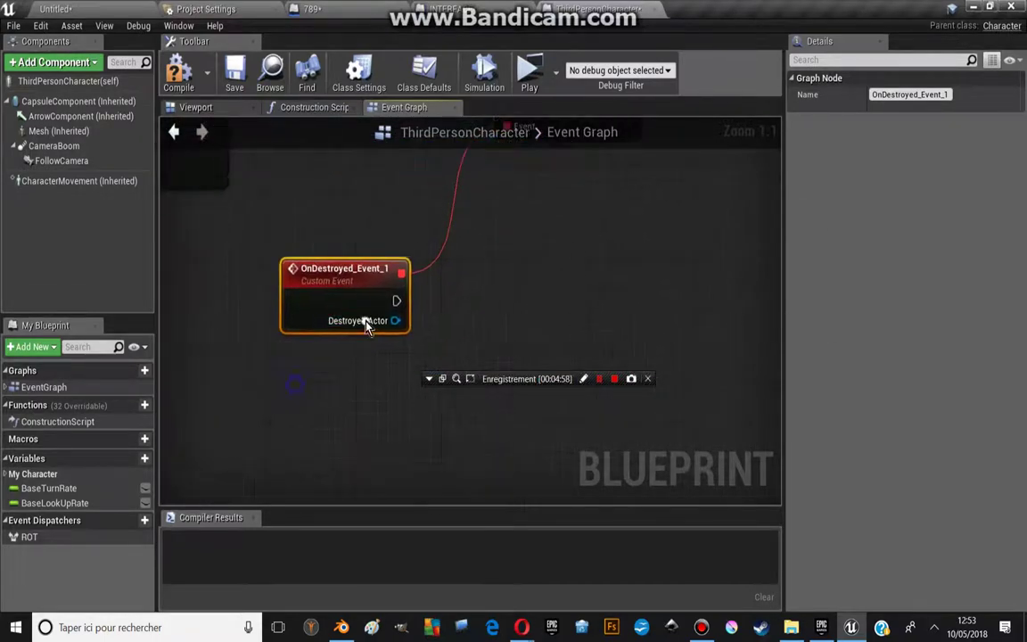
mouse_move(383, 327)
mouse_down()
mouse_move(537, 279)
mouse_move(510, 297)
mouse_move(568, 308)
mouse_up()
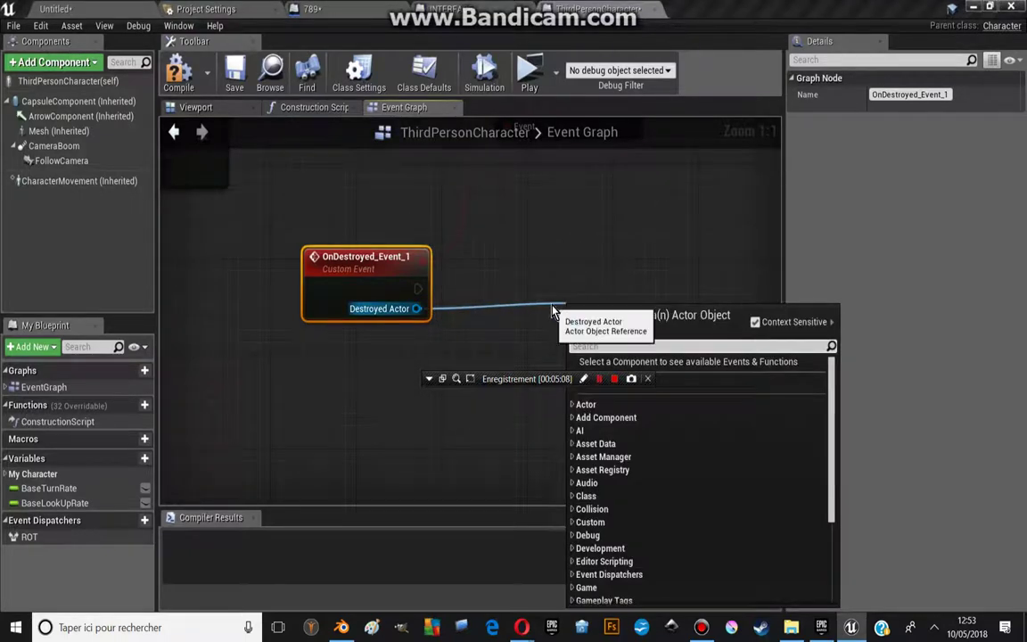
text(s)
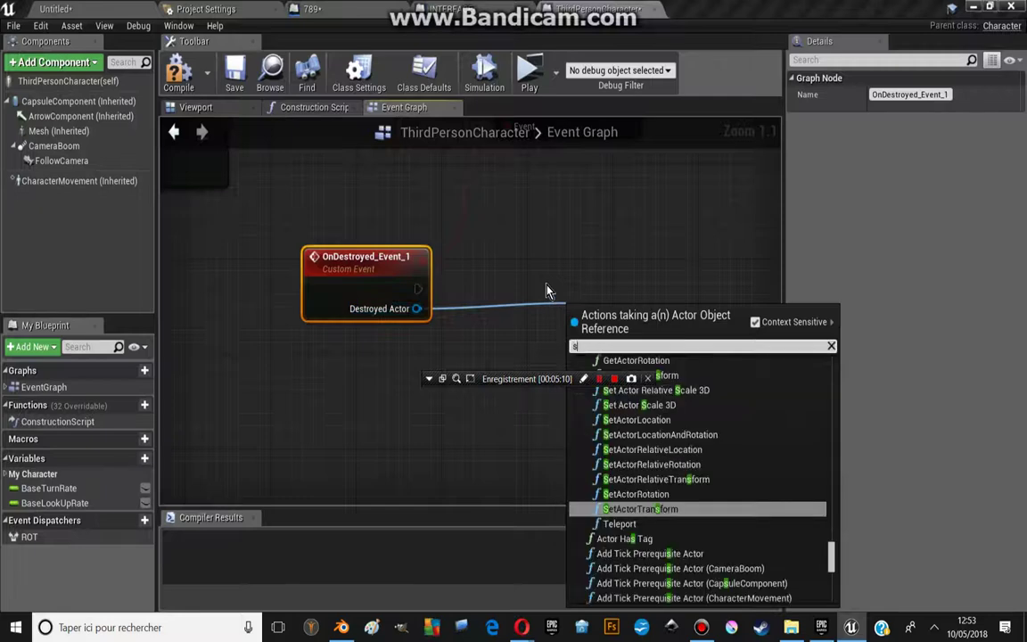
text(pawn)
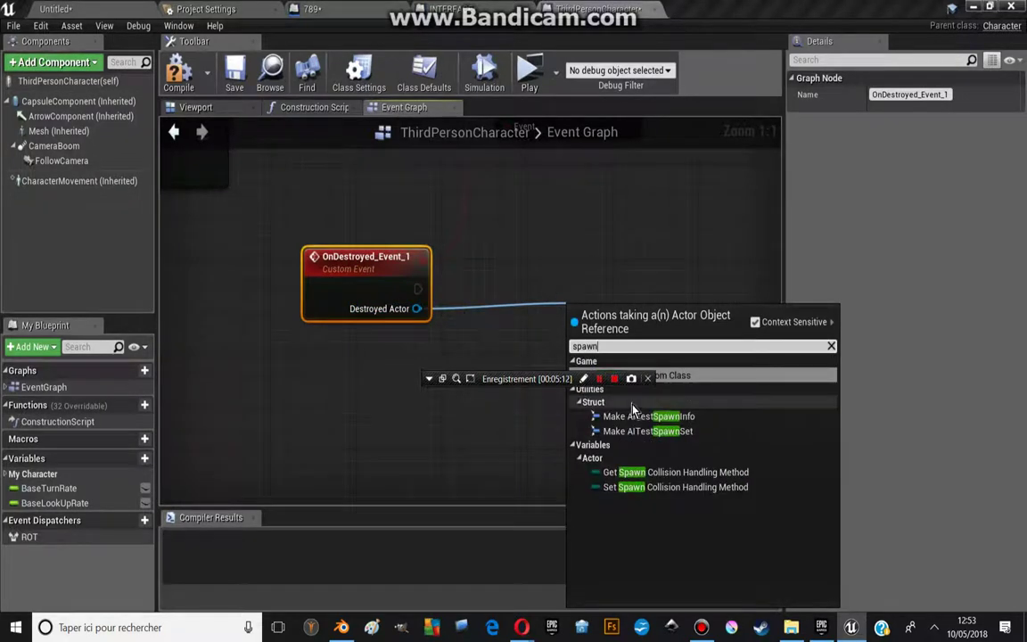
click(512, 300)
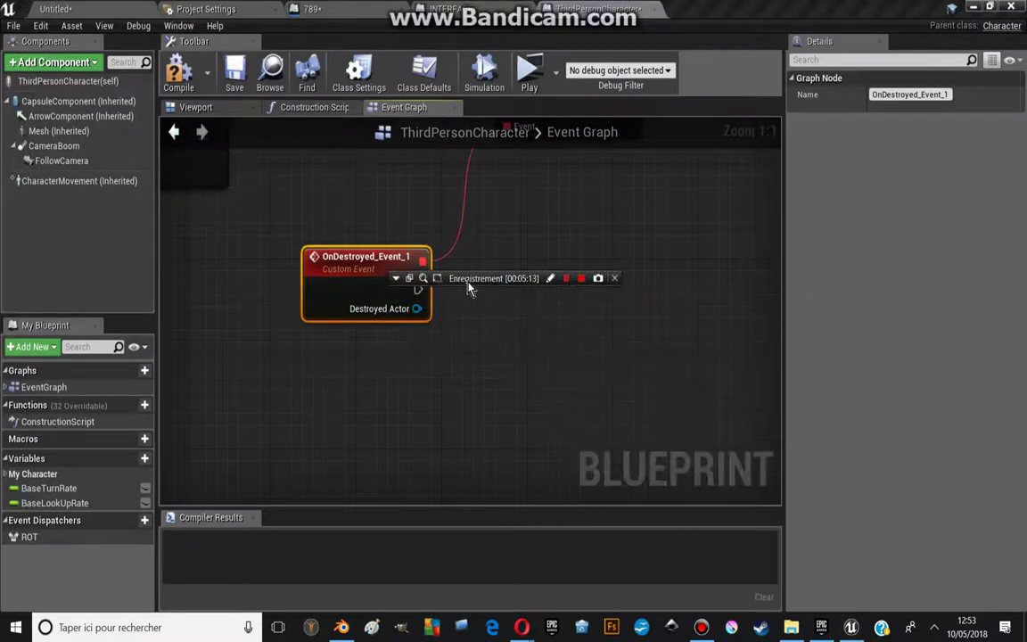
Compile ThirdPersonCharacter with both OnDestroyed bindings and zoom out over the graph.
drag(468, 283, 580, 203)
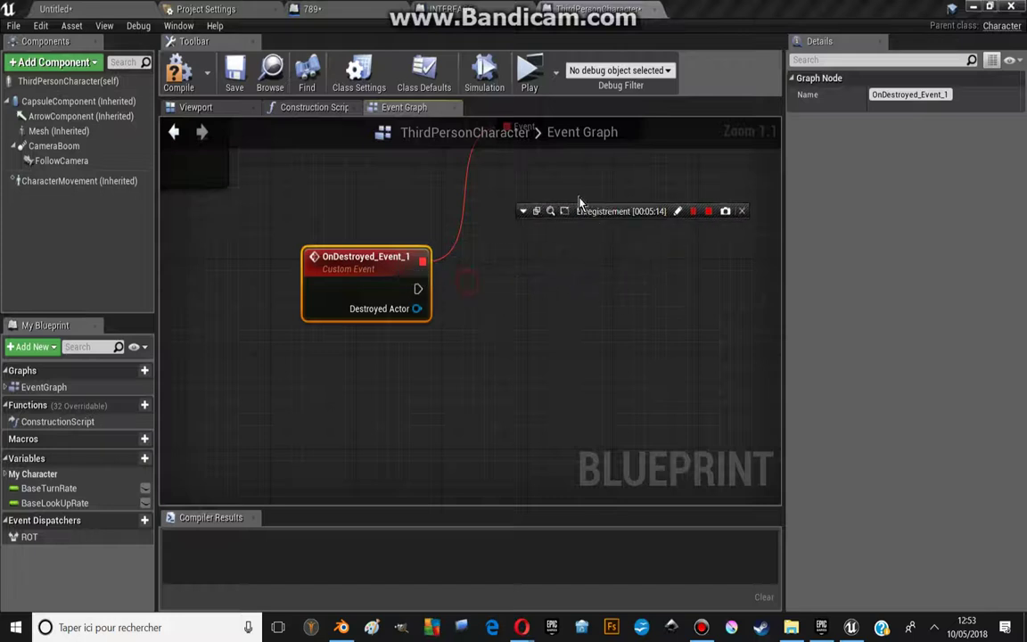
click(178, 73)
scroll(529, 278, down, 2)
scroll(530, 278, down, 6)
scroll(466, 361, up, 6)
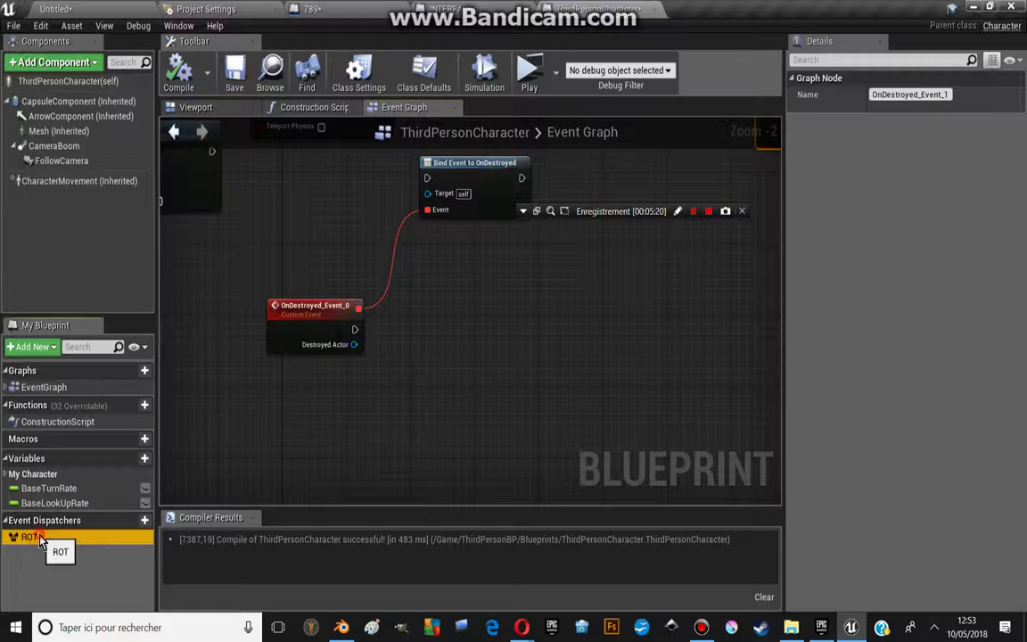
Add a Call ROT node and a ROT_Event custom event, wiring New Param into Call ROT.
drag(29, 536, 405, 428)
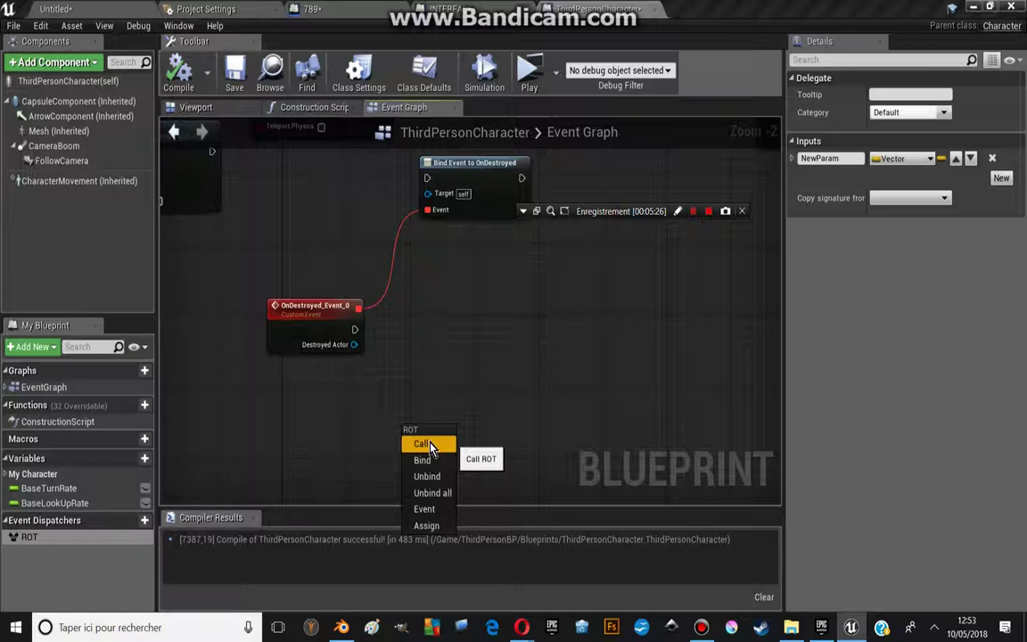
click(430, 446)
drag(439, 445, 464, 389)
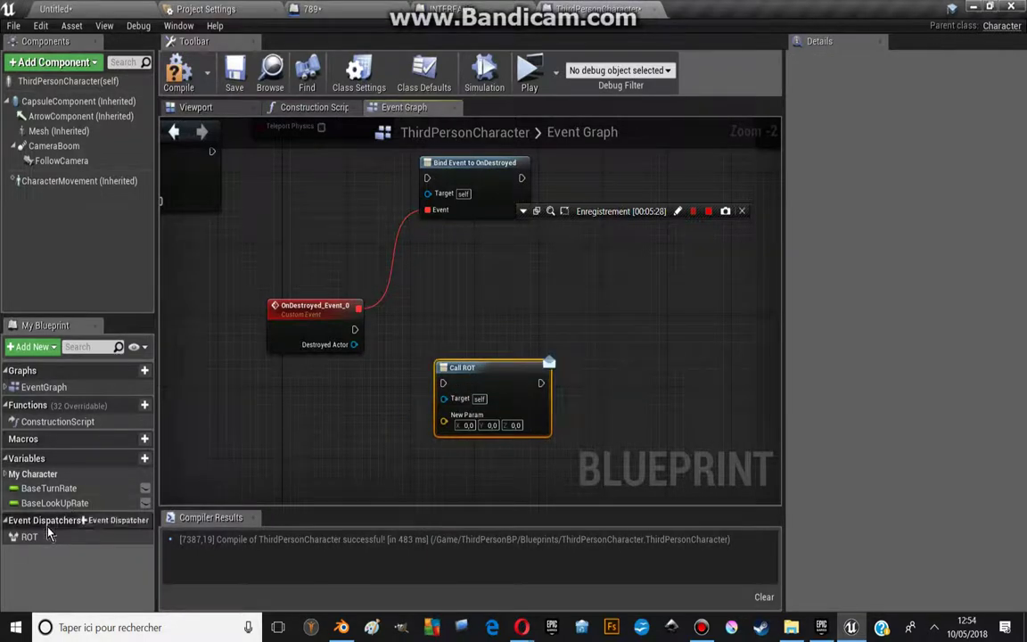
drag(49, 532, 318, 404)
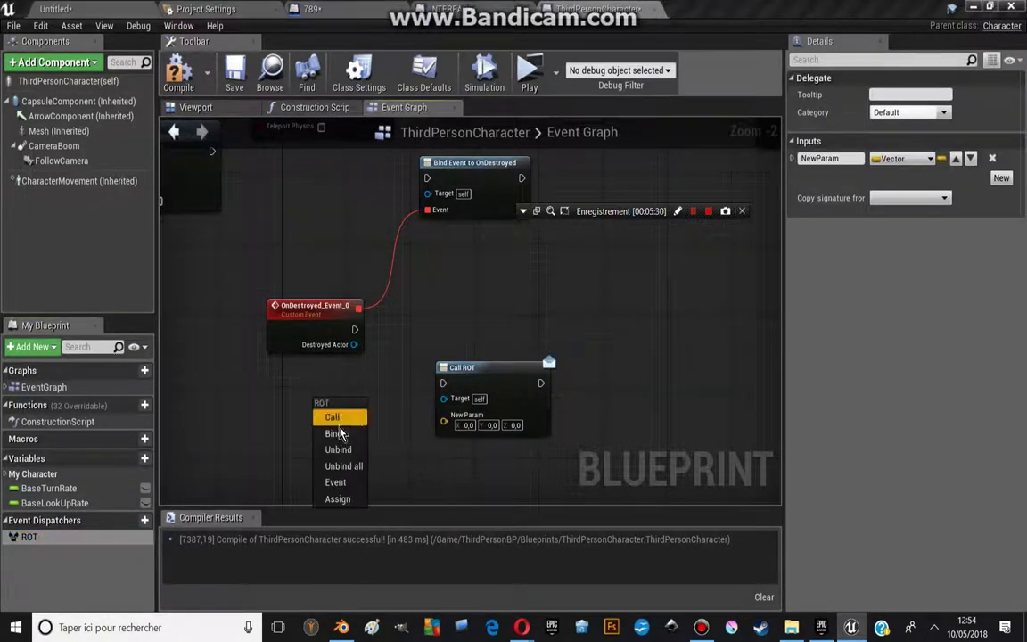
click(337, 481)
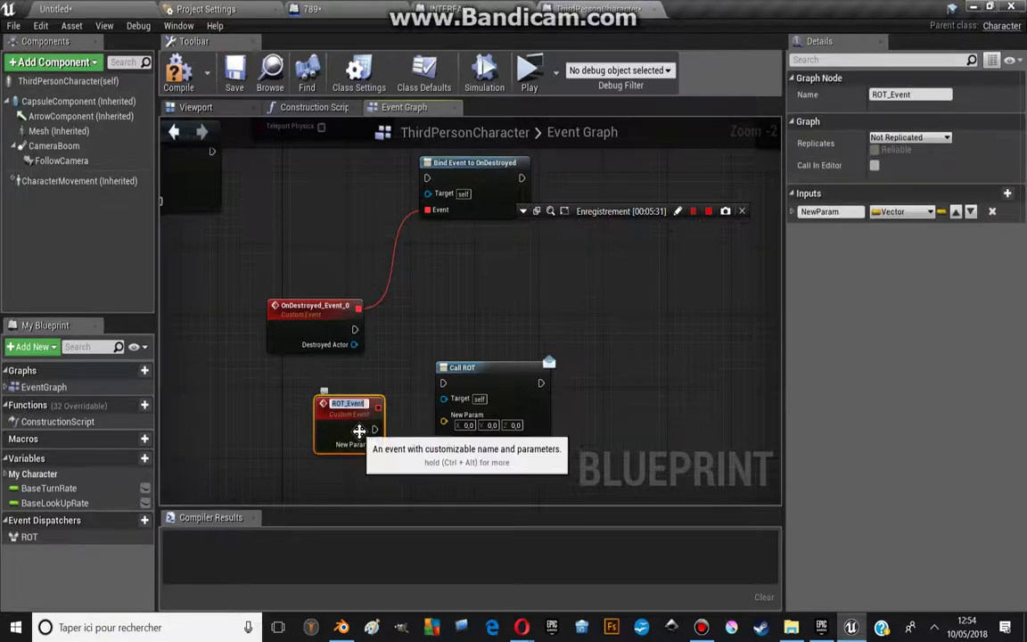
drag(361, 434, 289, 423)
drag(457, 404, 457, 422)
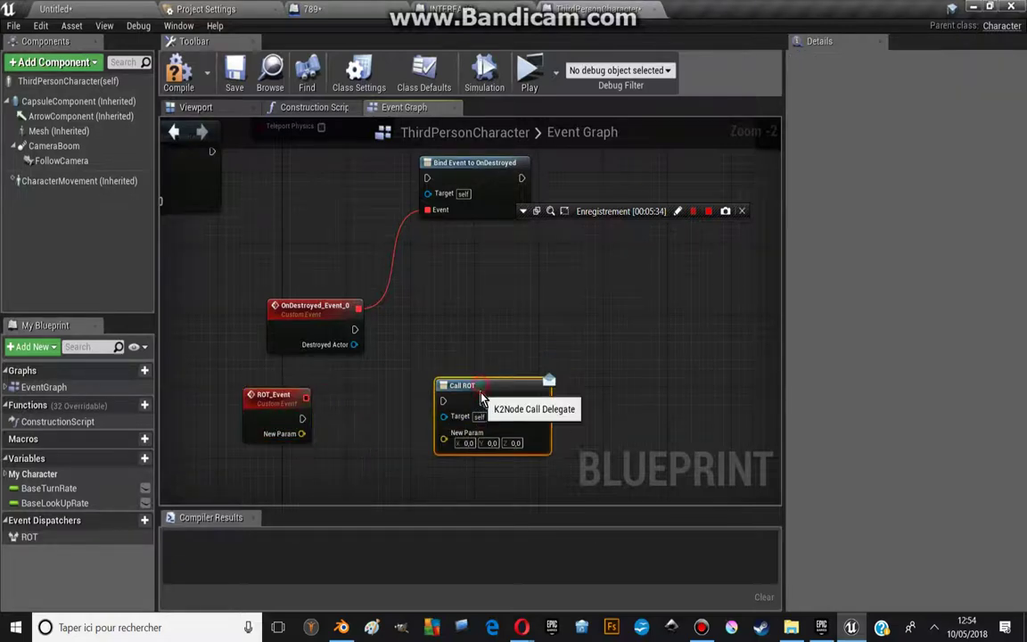
mouse_move(302, 433)
mouse_down()
mouse_move(429, 447)
mouse_move(337, 481)
mouse_up()
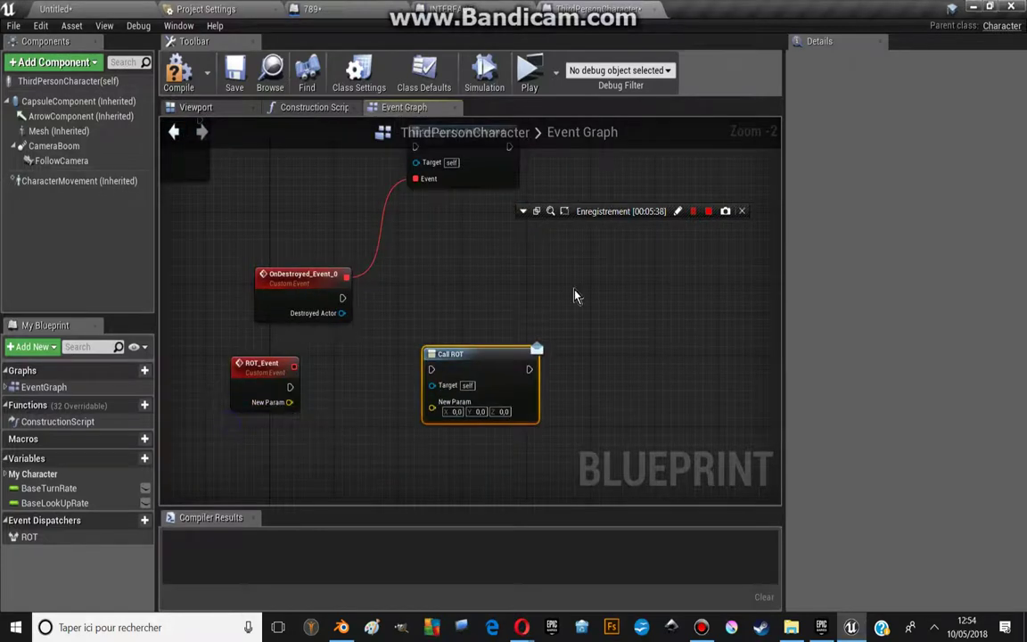
Rearrange the ROT_Event and Call ROT nodes in the event graph.
scroll(267, 404, up, 2)
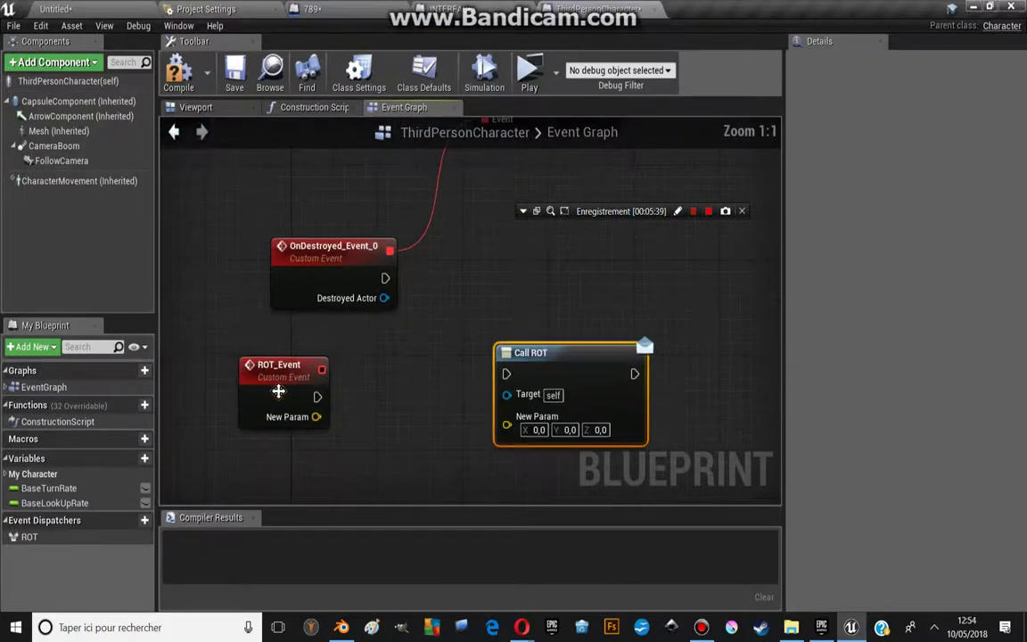
drag(527, 290, 559, 257)
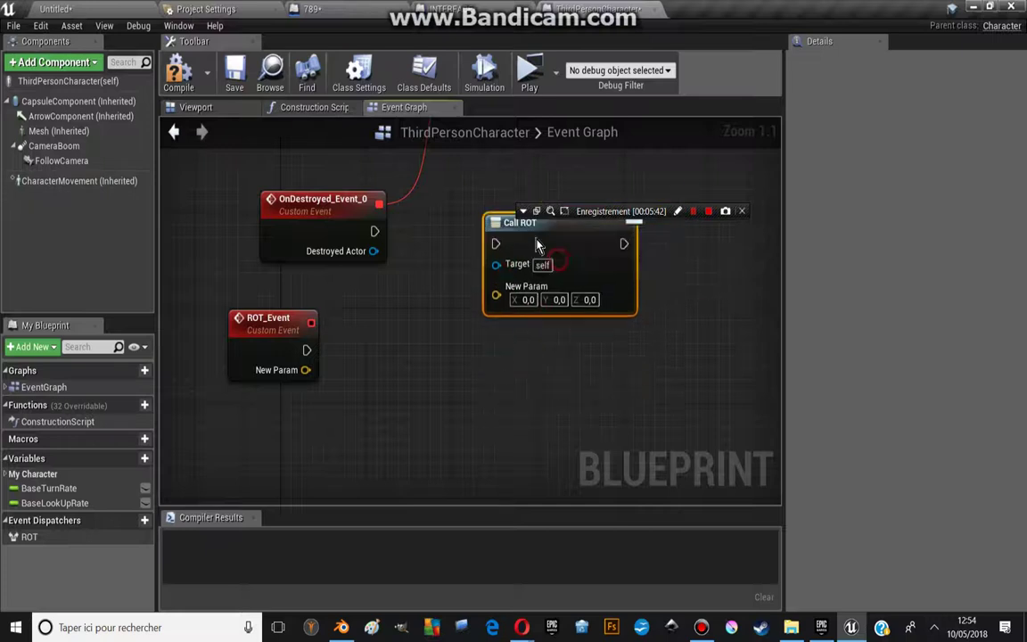
right_drag(544, 244, 464, 338)
drag(465, 339, 504, 326)
right_drag(296, 420, 401, 298)
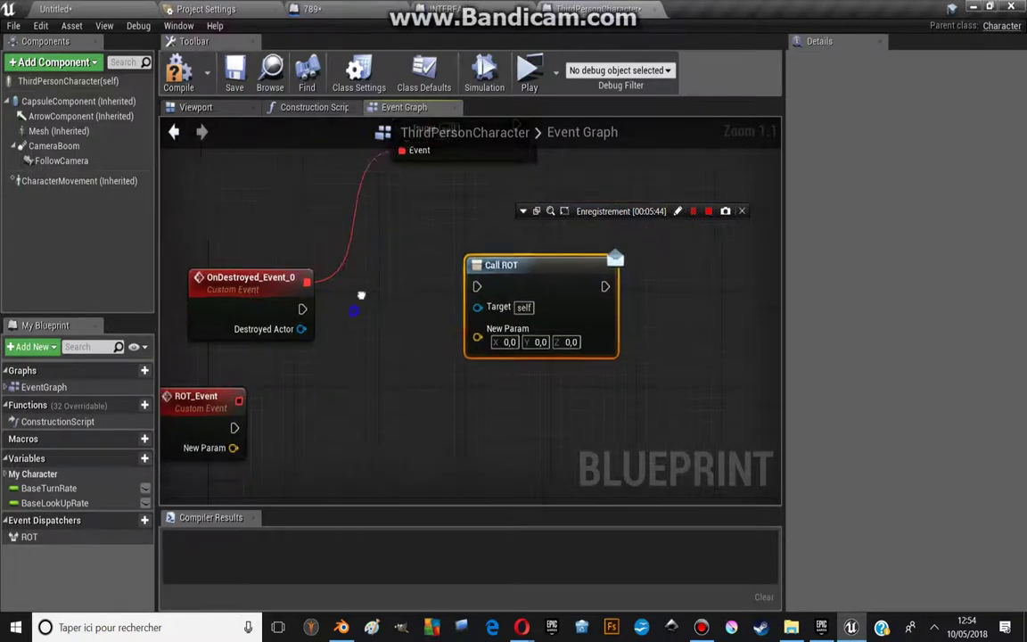
drag(297, 317, 449, 392)
right_drag(449, 392, 325, 431)
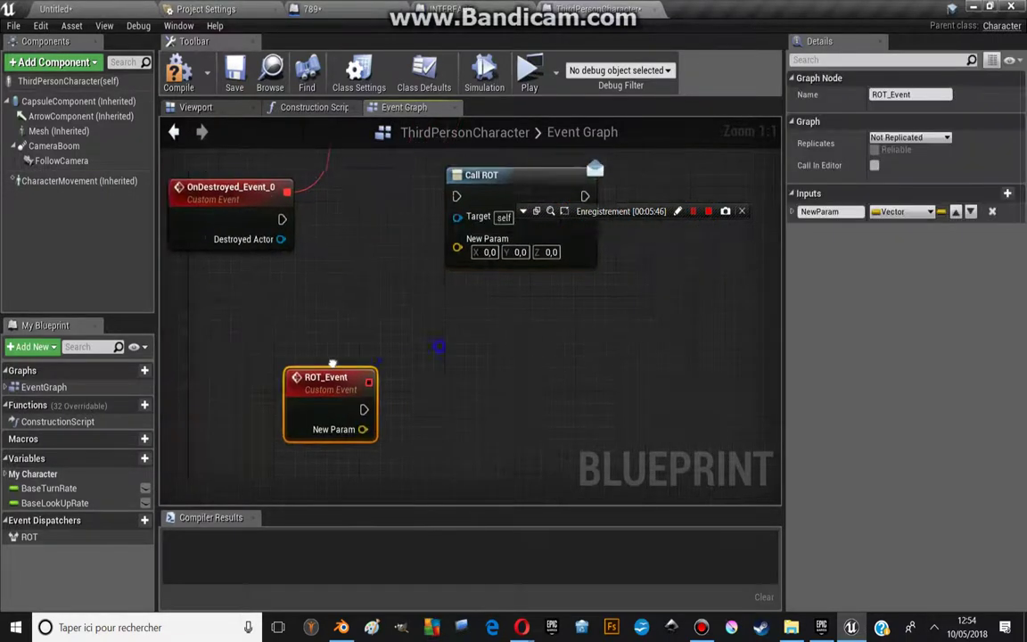
drag(323, 415, 285, 368)
right_drag(284, 368, 379, 393)
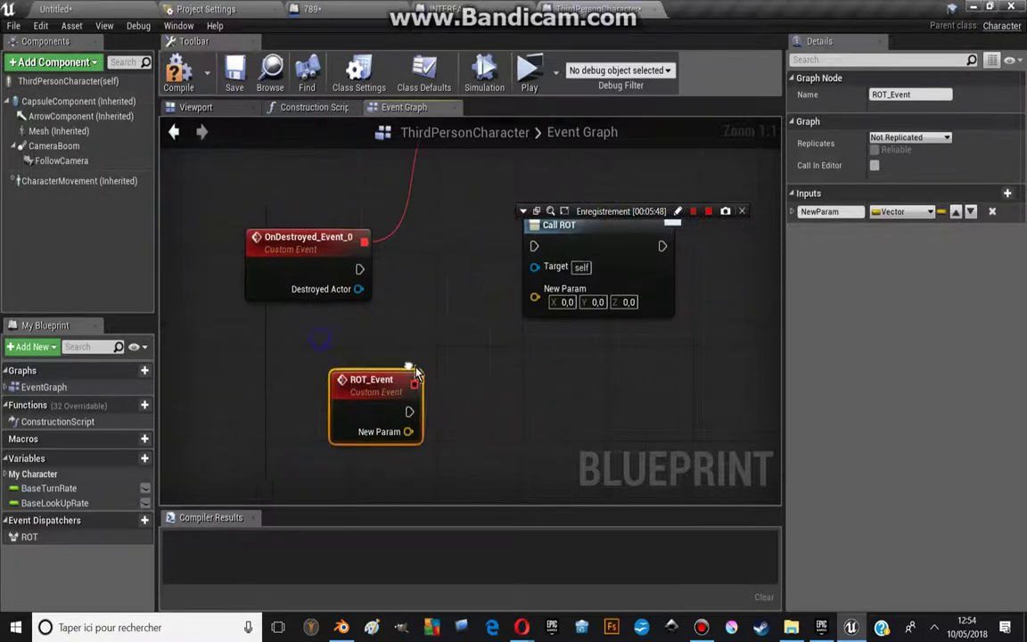
Delete the Call ROT node, keeping only ROT_Event.
click(678, 238)
drag(604, 278, 560, 307)
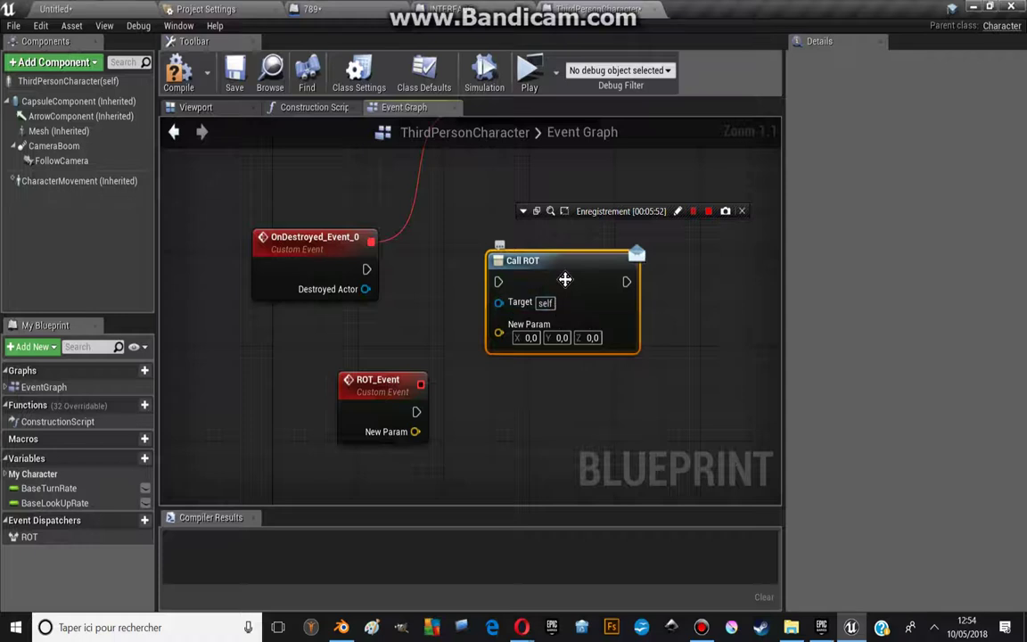
key(Delete)
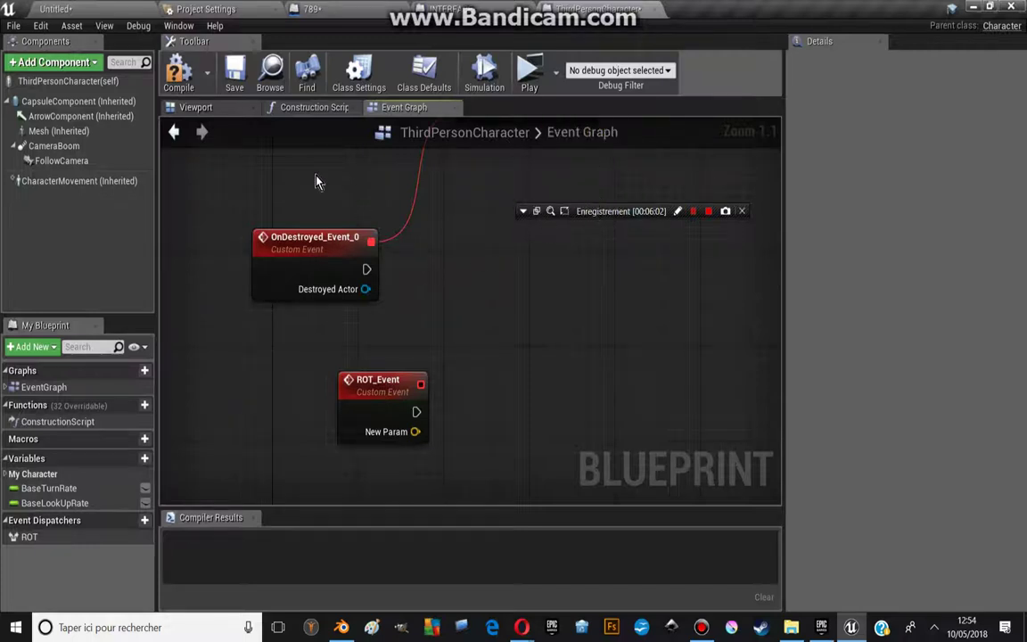
Recompile ThirdPersonCharacter and place OnDestroyed_Event_0 under the Bind Event to OnDestroyed node.
click(177, 87)
right_drag(522, 259, 488, 341)
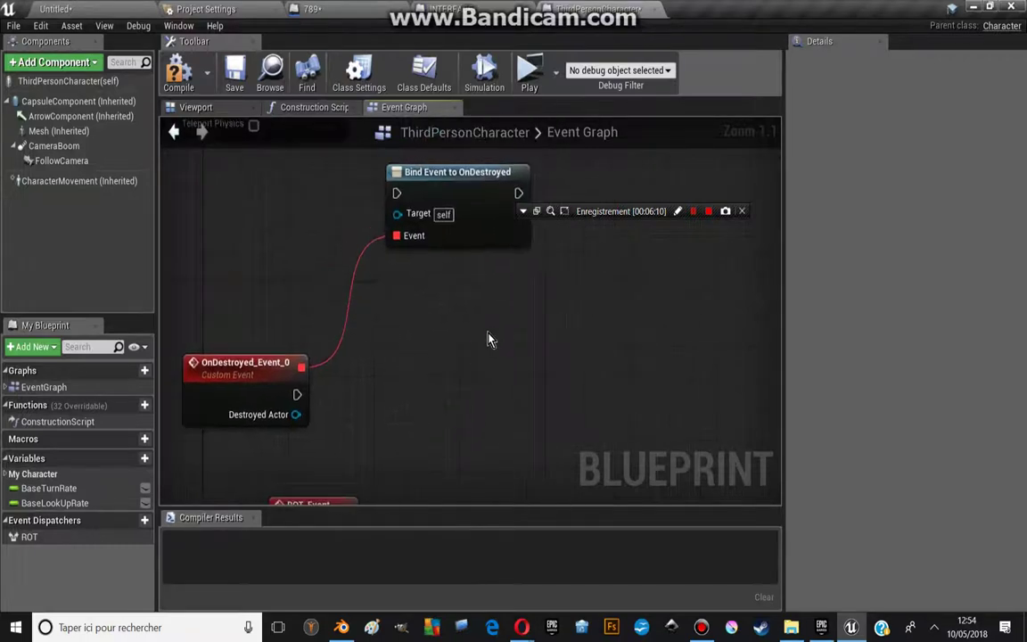
scroll(450, 294, down, 1)
drag(317, 382, 496, 309)
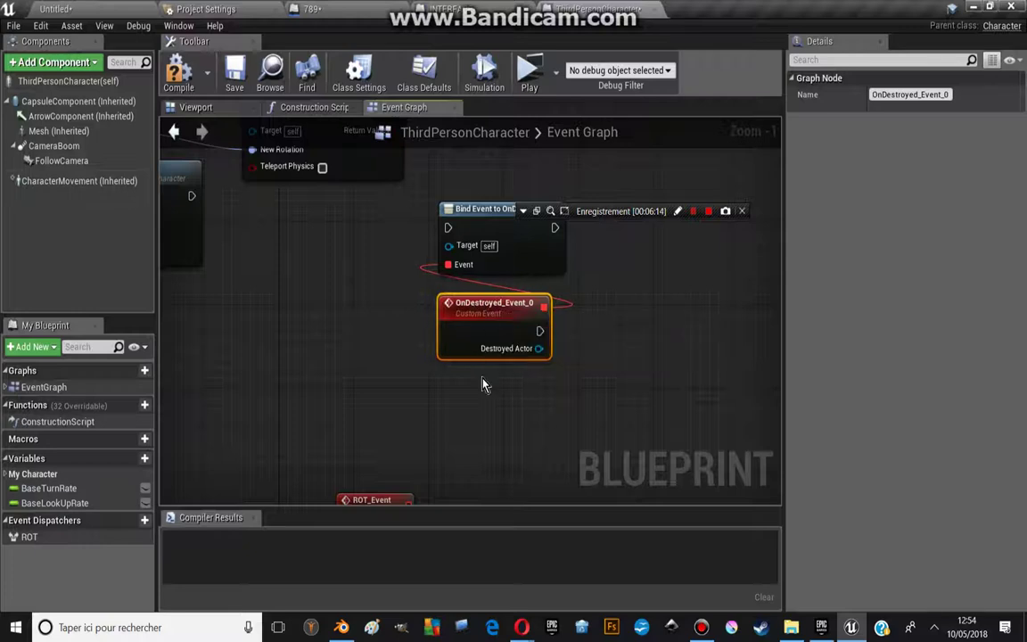
Move the TRUCMUCHE node below OnDestroyed_Event_0, above ROT_Event.
scroll(366, 294, down, 4)
scroll(365, 294, up, 1)
scroll(357, 286, up, 2)
scroll(371, 294, up, 2)
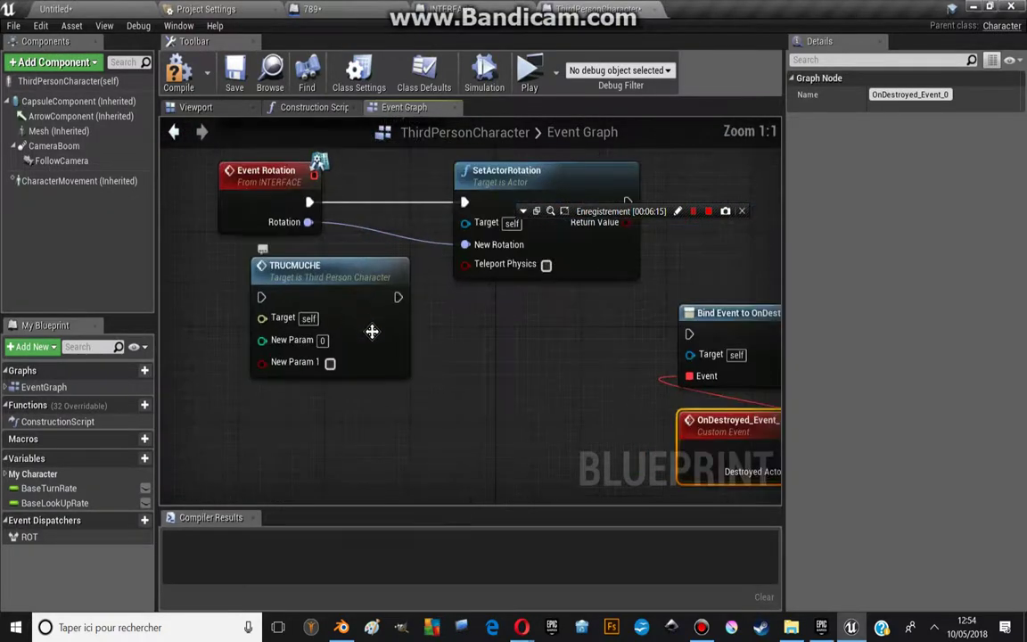
scroll(385, 252, down, 2)
drag(308, 257, 613, 437)
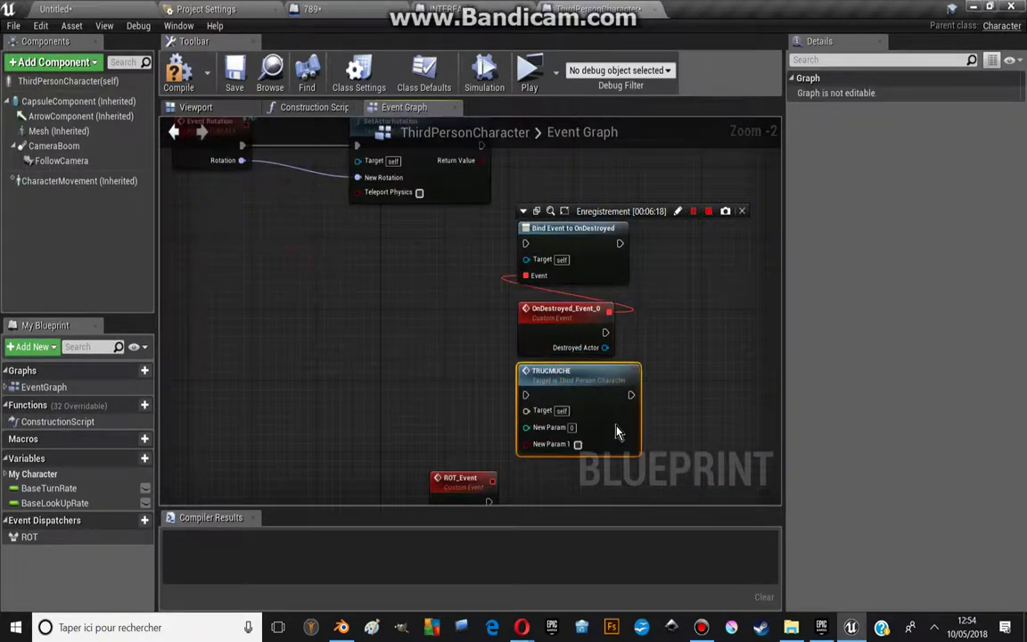
right_drag(655, 284, 510, 275)
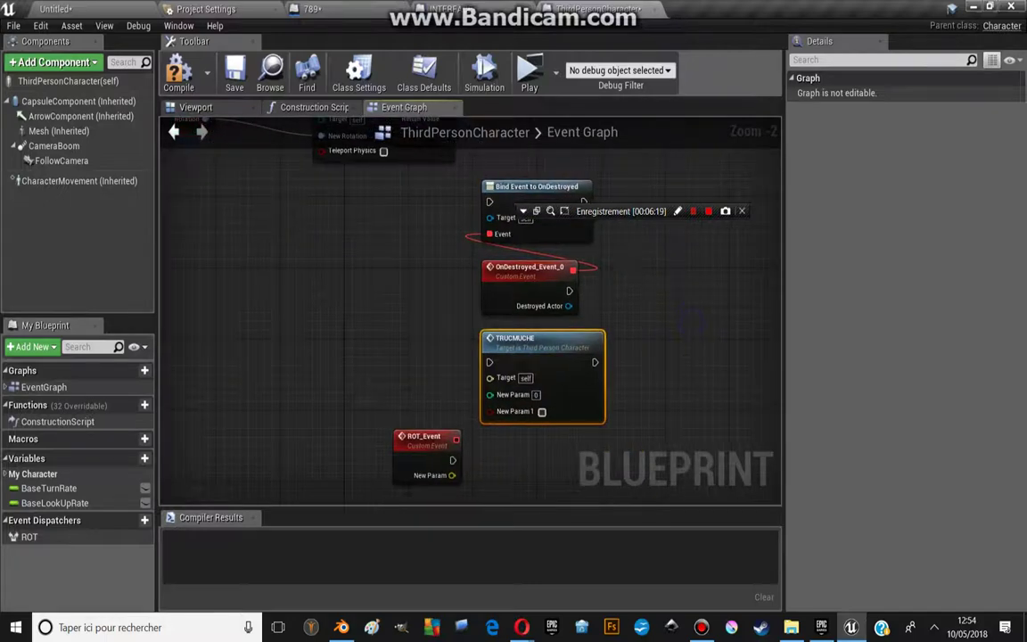
Compile ThirdPersonCharacter successfully.
click(188, 92)
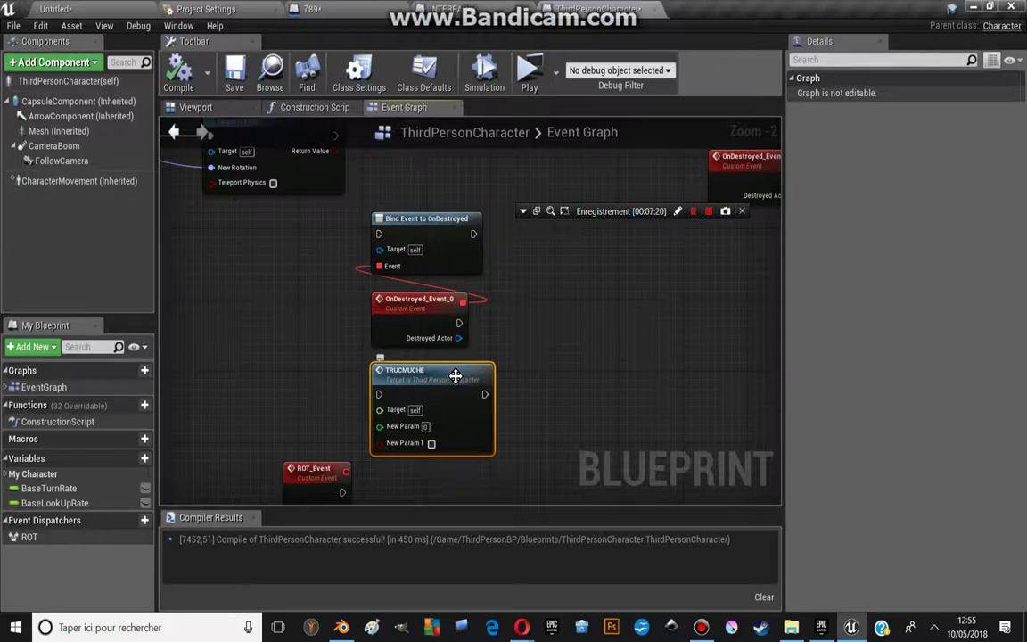
scroll(455, 375, down, 2)
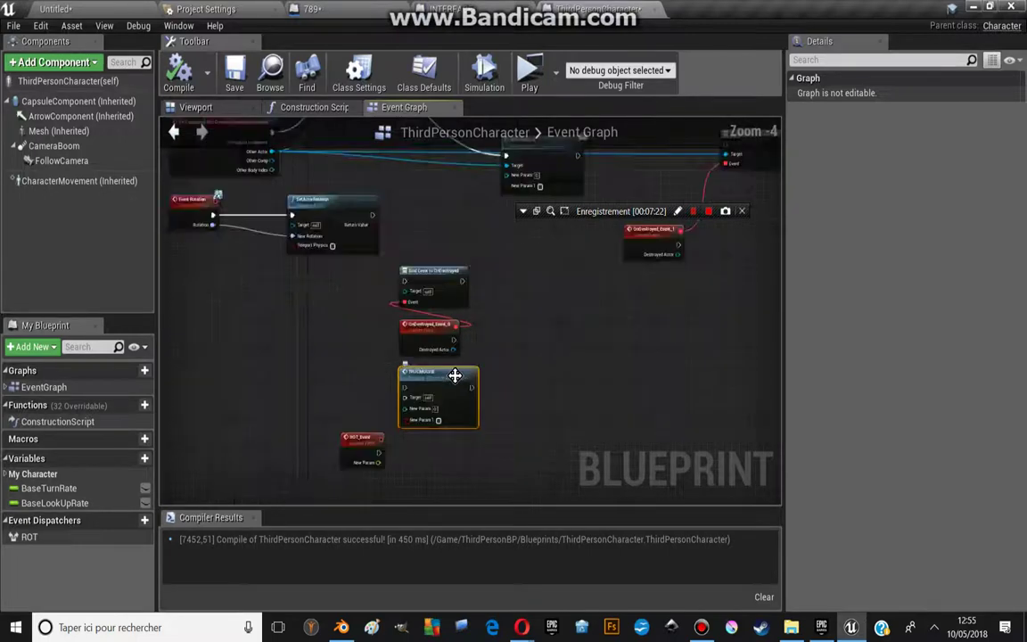
scroll(373, 394, down, 2)
scroll(451, 436, up, 3)
Delete Bind Event to OnDestroyed, OnDestroyed_Event_0, TRUCMUCHE and ROT_Event nodes together.
right_drag(451, 436, 395, 434)
drag(395, 433, 472, 436)
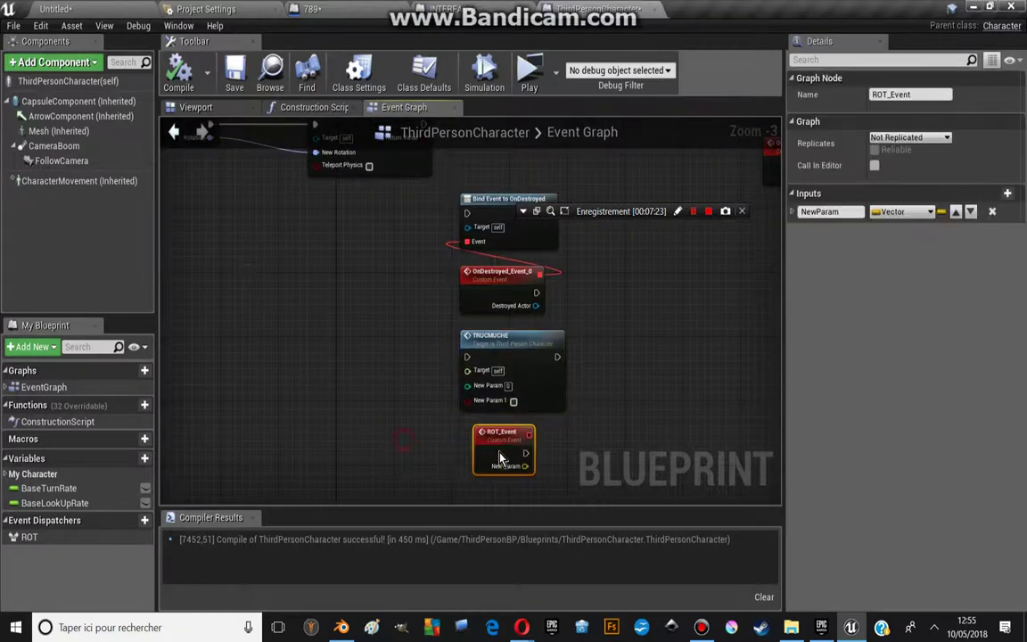
drag(492, 486, 469, 218)
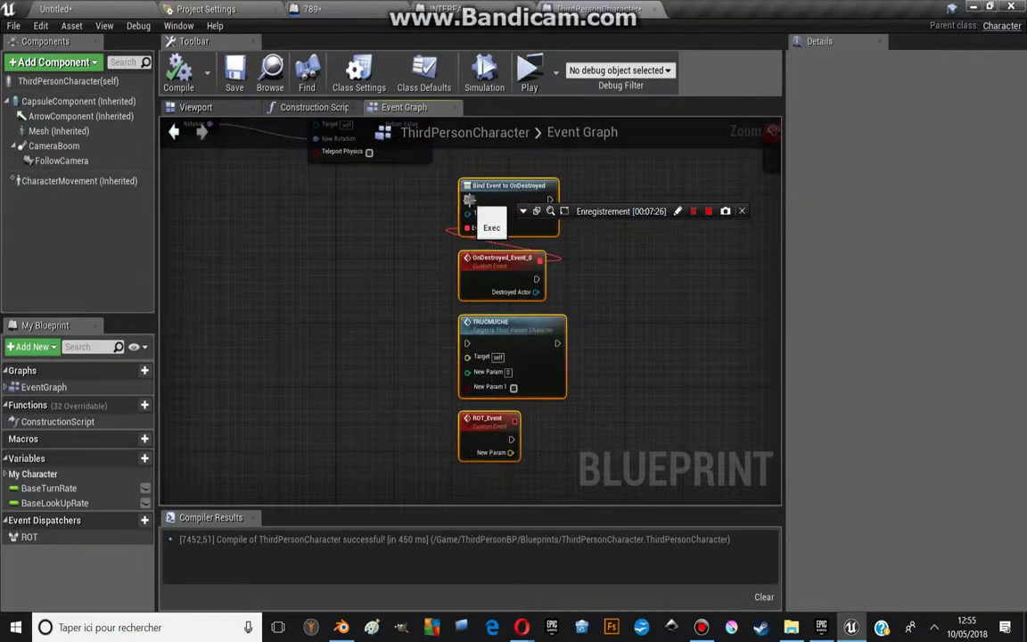
key(Delete)
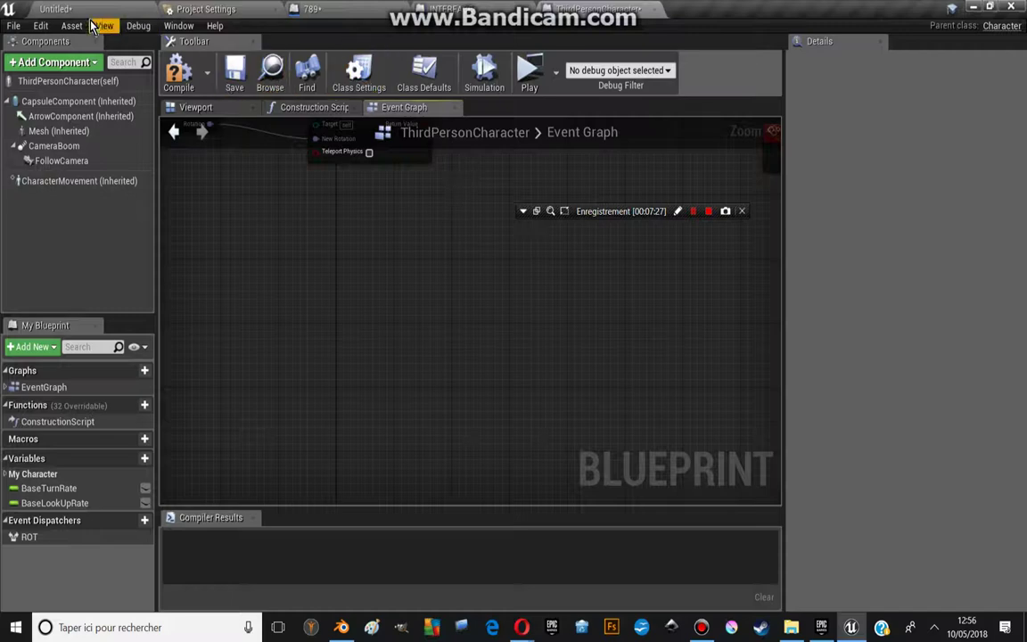
Return to the Untitled level editor and adjust the 3D viewport view.
click(55, 9)
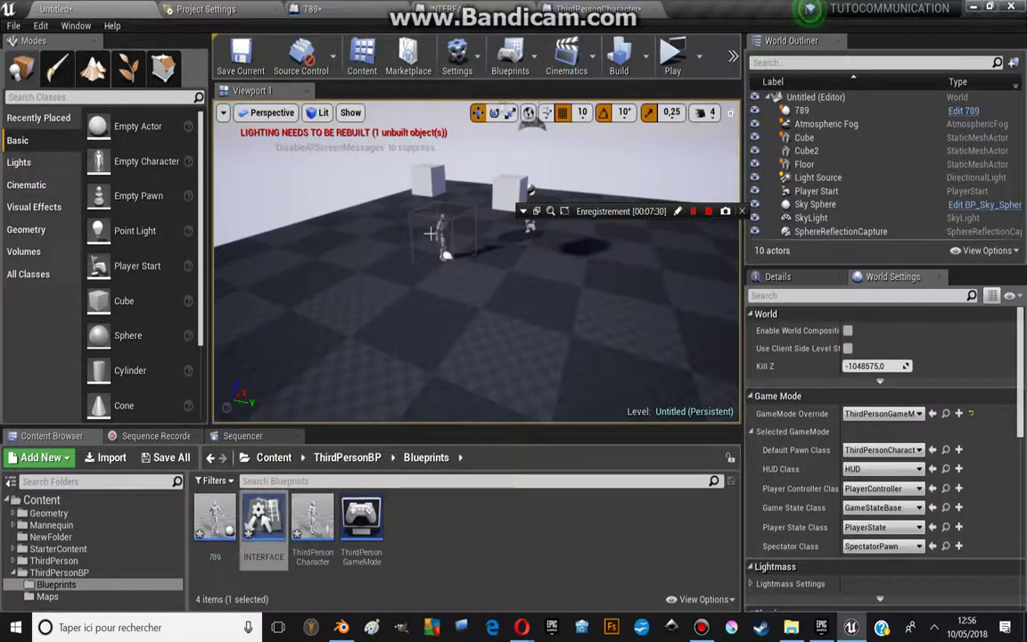
mouse_move(406, 267)
right_down()
mouse_move(406, 240)
mouse_move(363, 274)
right_up()
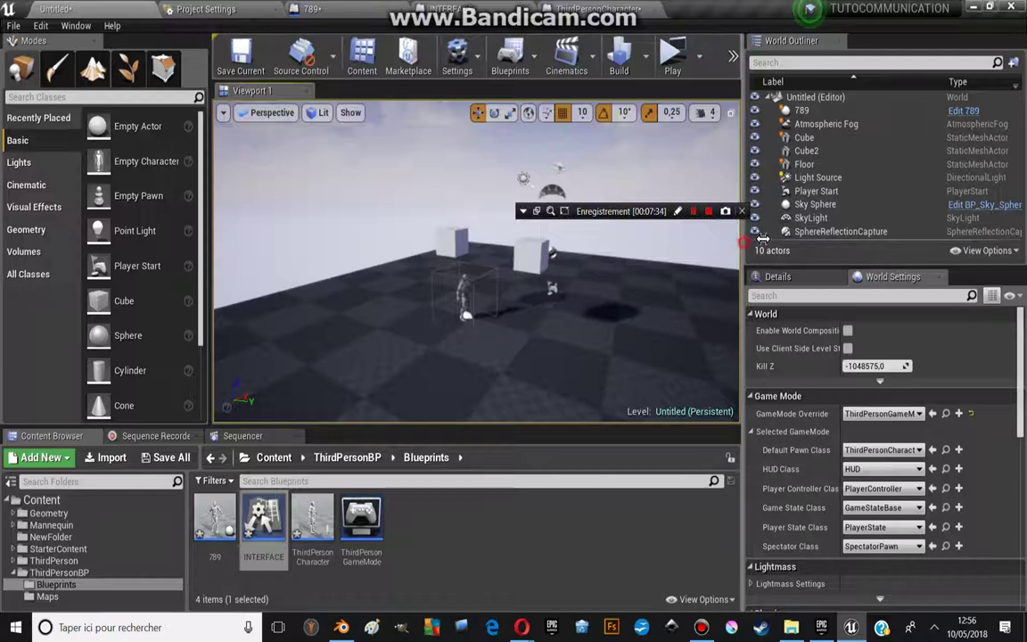
drag(740, 242, 781, 242)
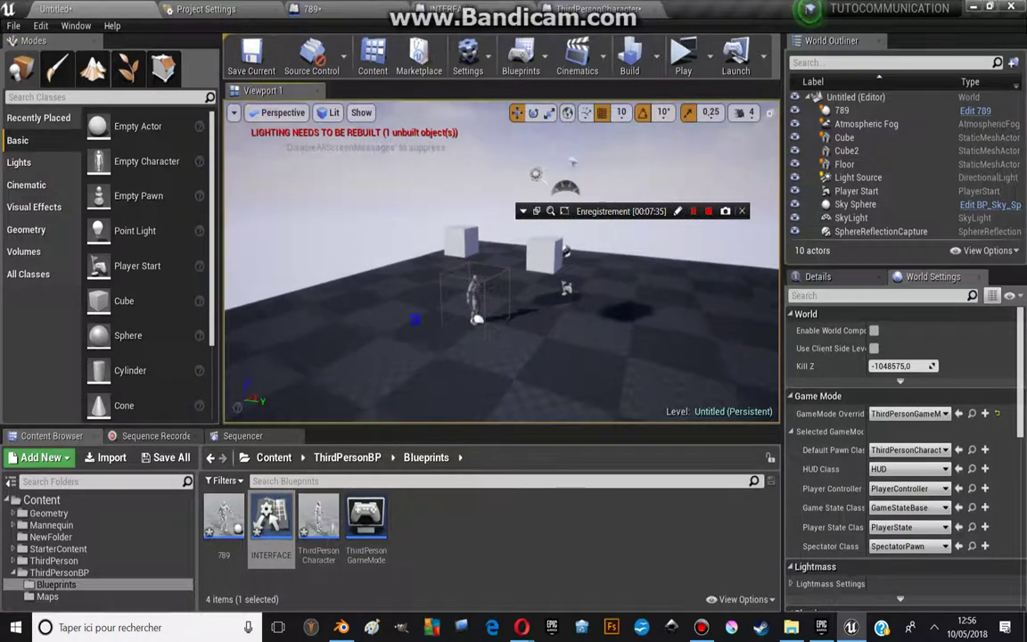
drag(413, 322, 413, 322)
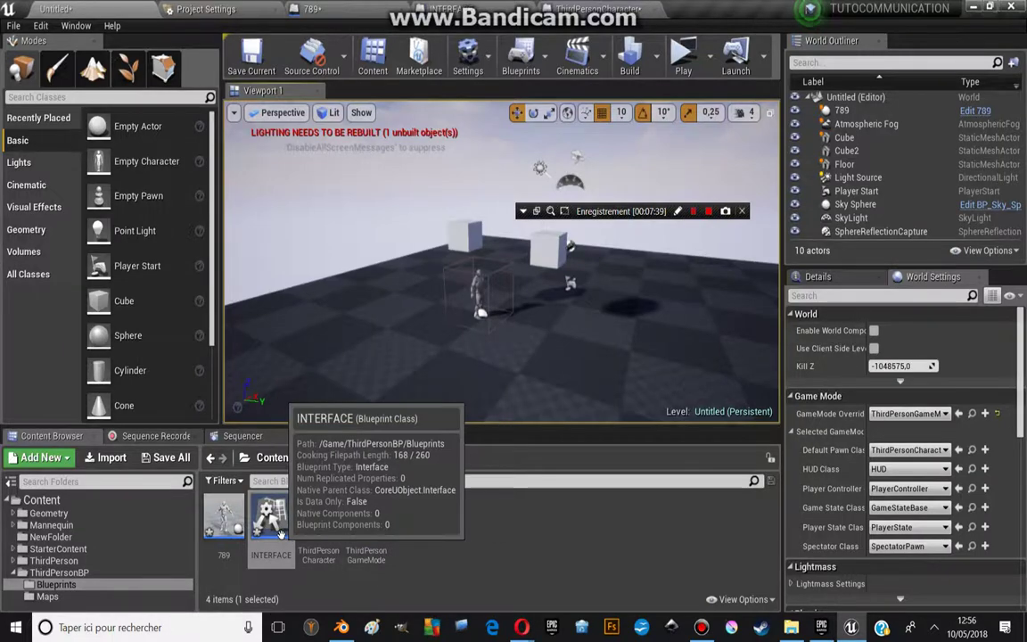
Open the INTERFACE blueprint from the Content Browser's Blueprints folder.
double_click(286, 533)
click(100, 7)
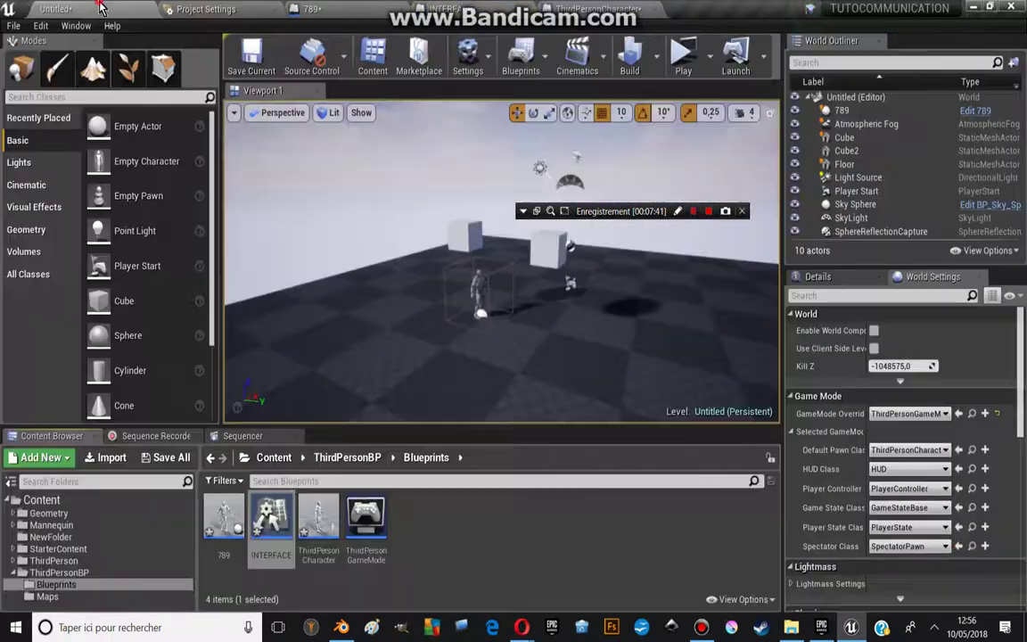
right_click(457, 526)
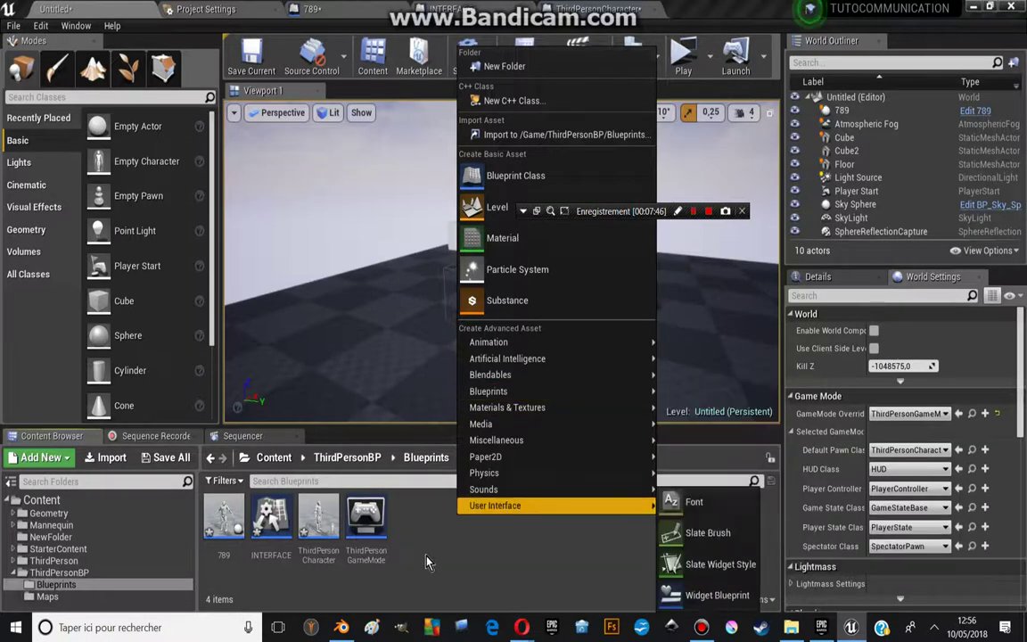
click(383, 500)
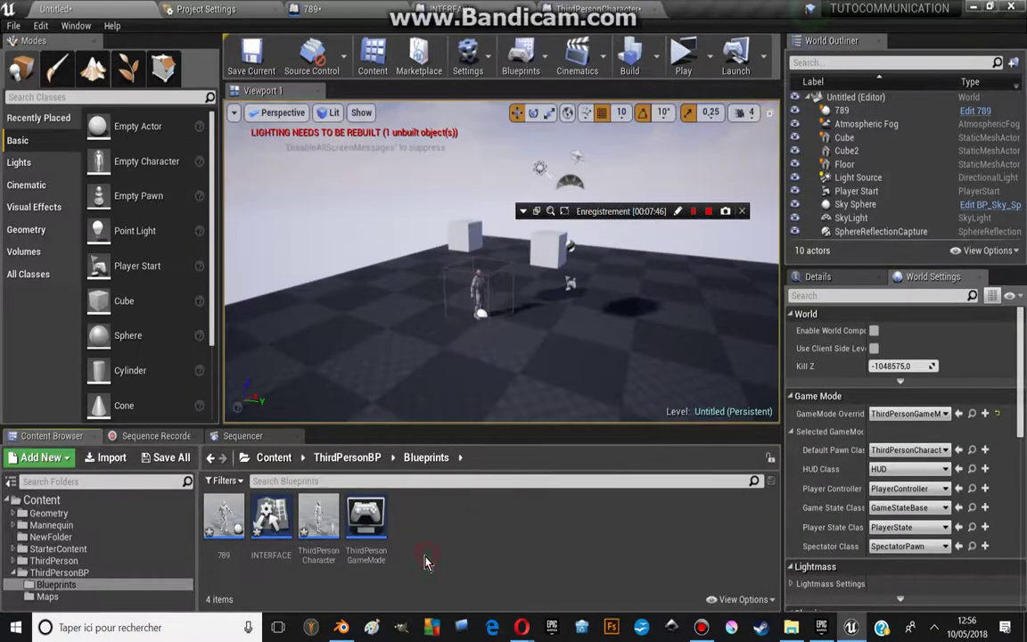
double_click(269, 517)
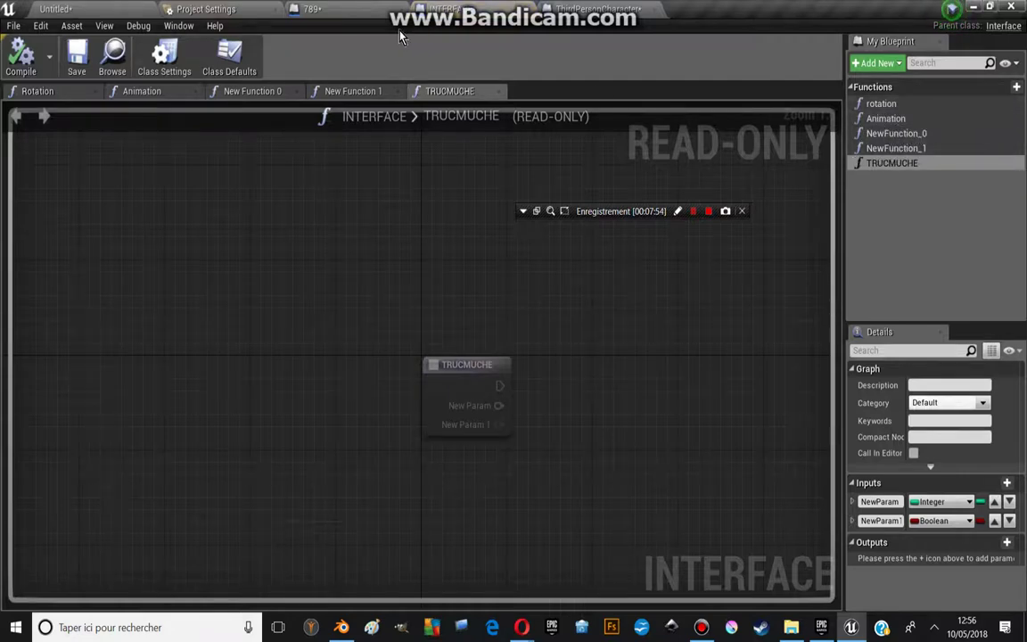
Browse INTERFACE calls in the 789 Event Graph action list by searching 'interf'.
click(316, 9)
right_drag(377, 402, 410, 346)
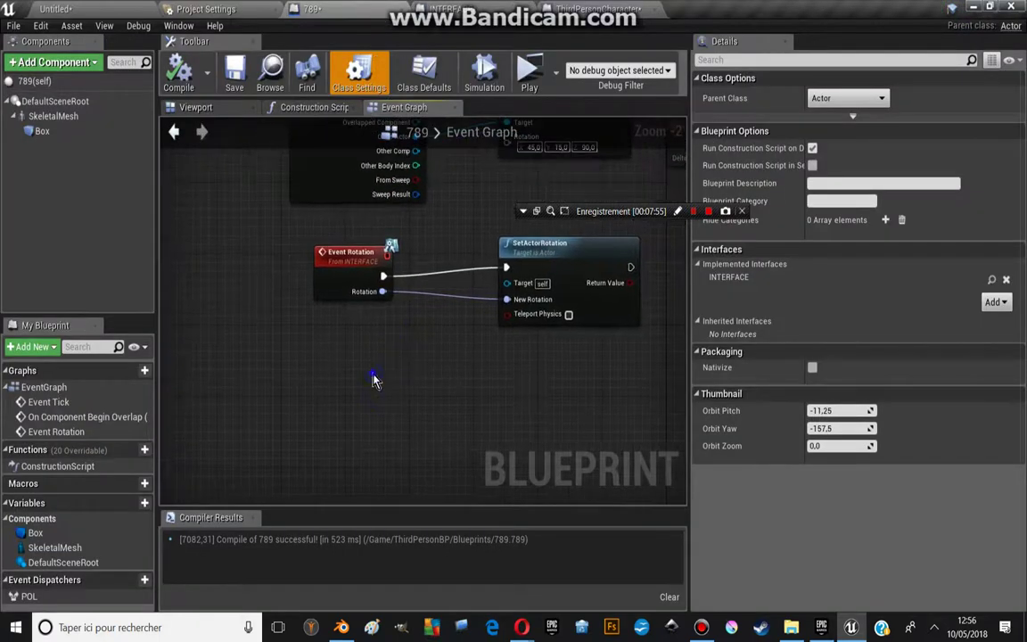
right_click(373, 379)
text(inter)
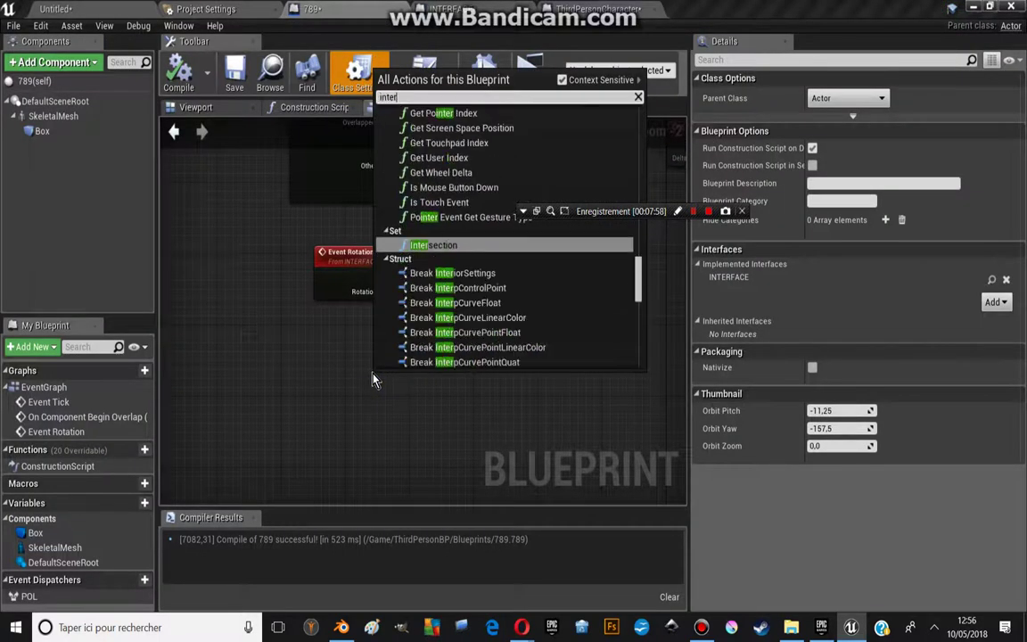
text(f)
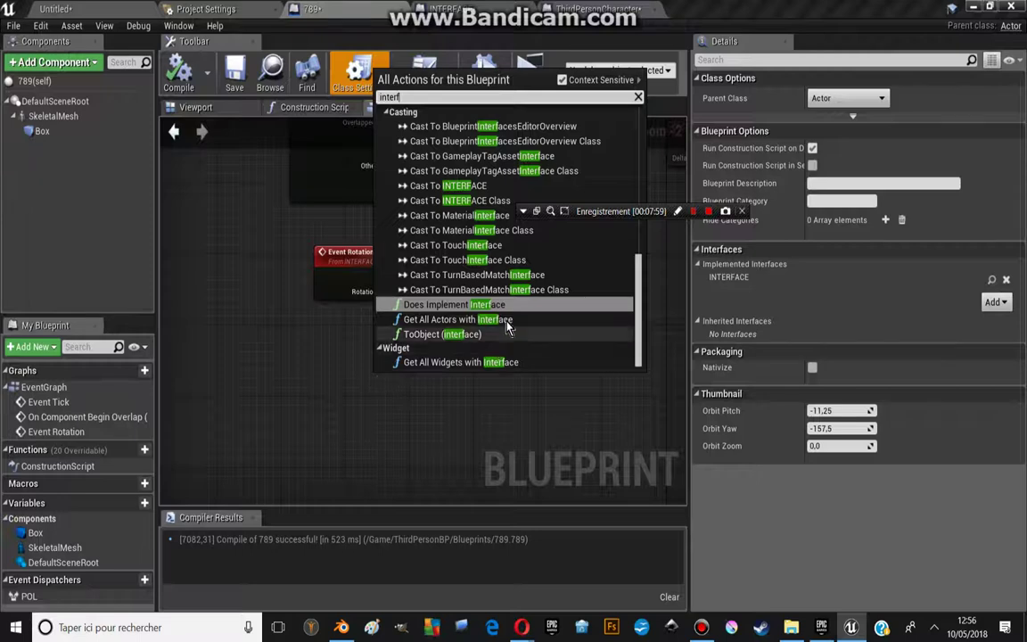
scroll(427, 236, up, 4)
scroll(405, 224, down, 3)
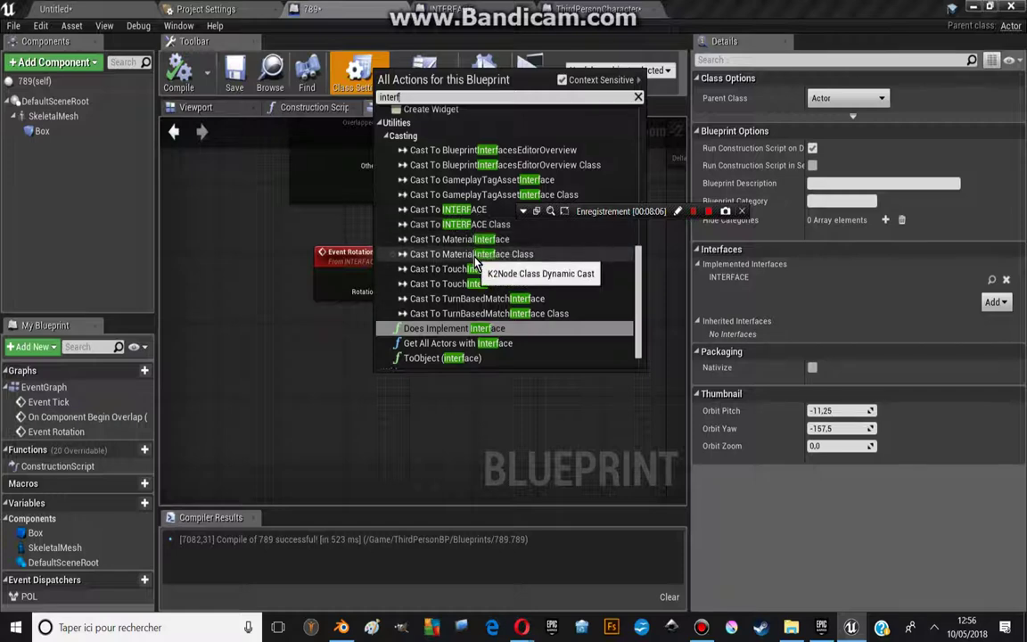
scroll(462, 270, up, 10)
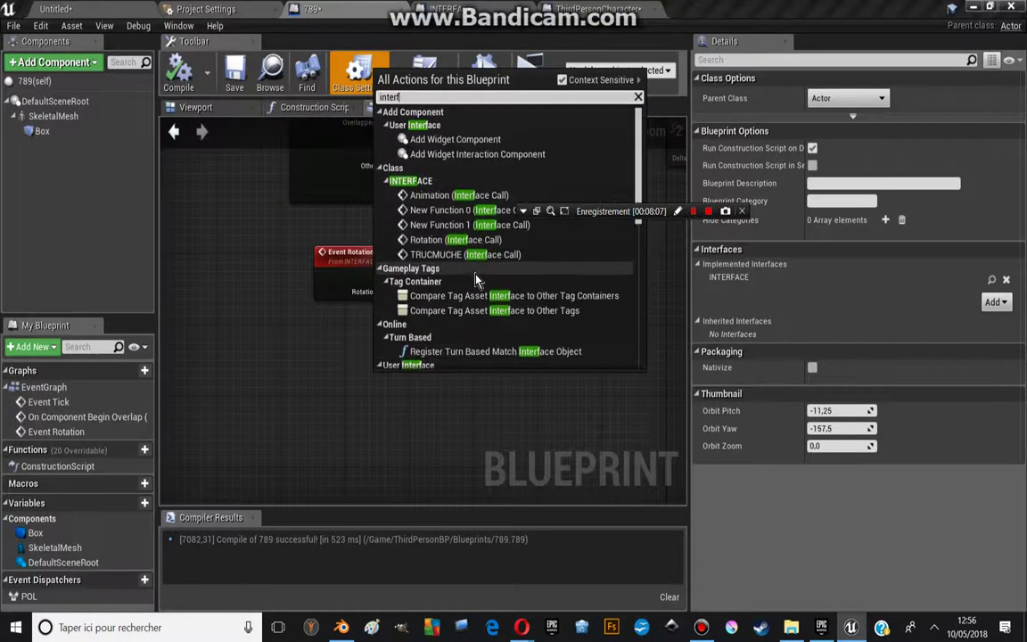
click(545, 241)
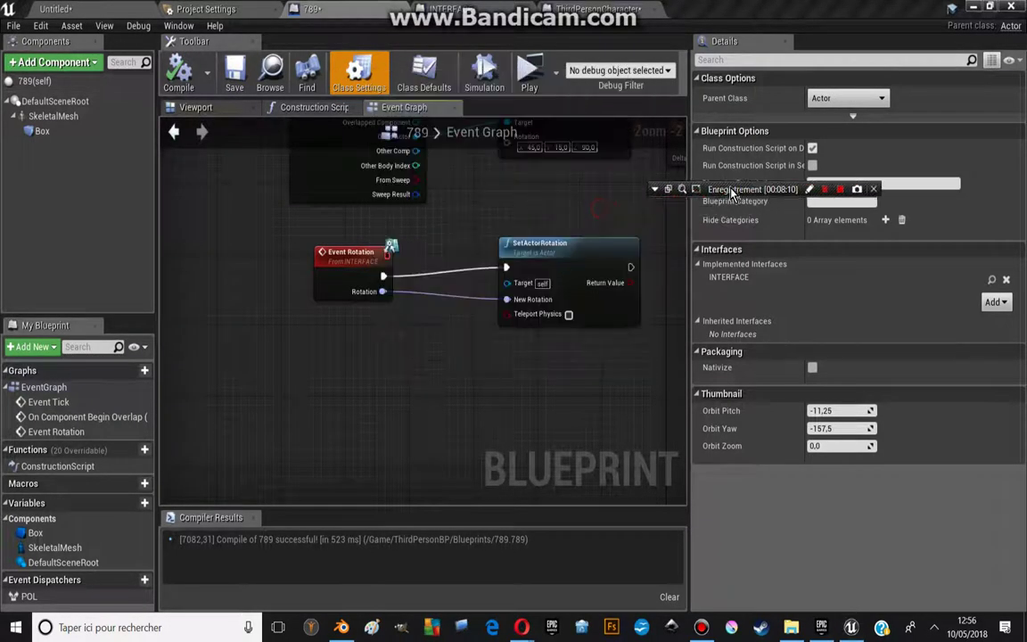
Search 'interface' again to review the message calls, then view the TRUCMUCHE function.
right_click(476, 371)
text(in)
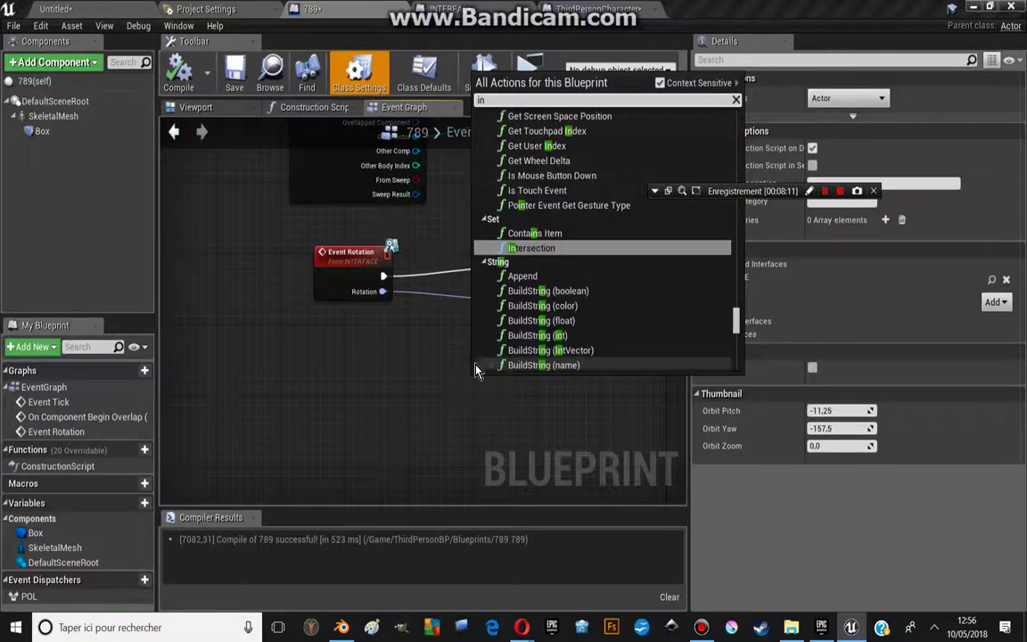
text(terfa)
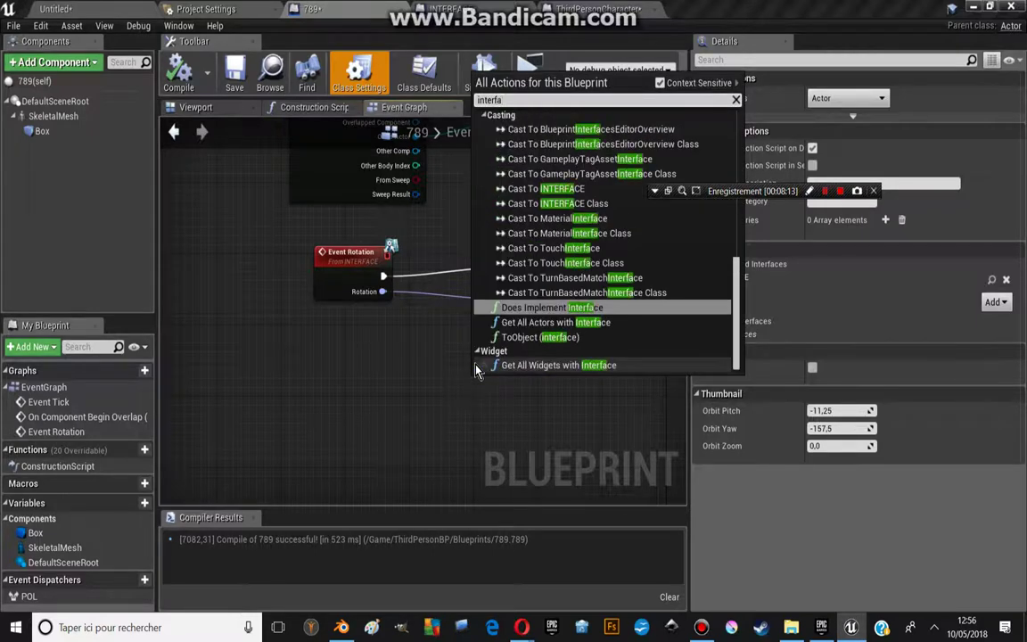
text(ce)
scroll(517, 282, up, 10)
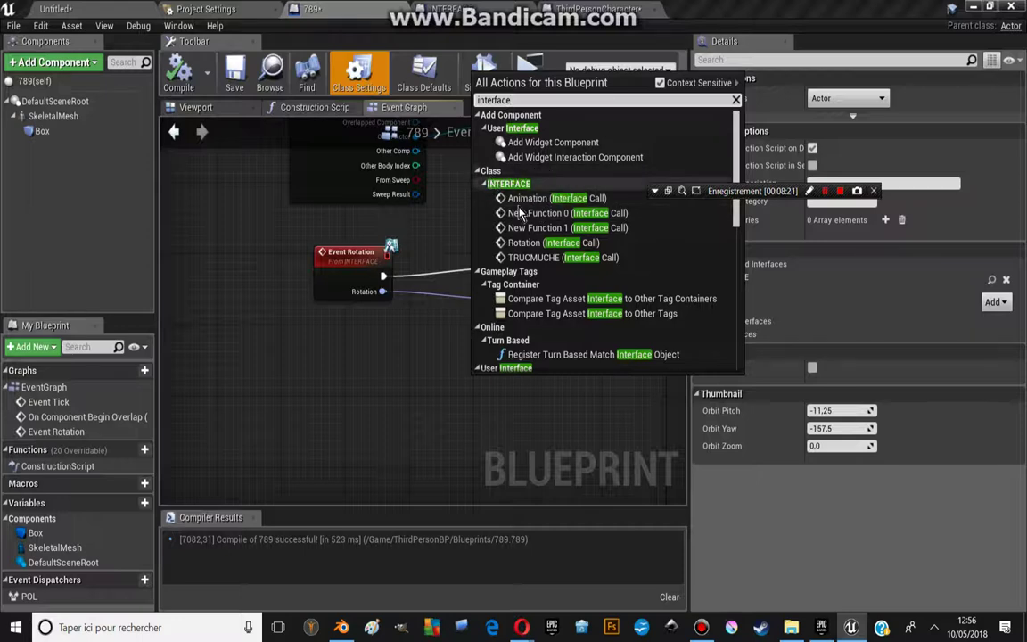
scroll(615, 209, down, 3)
scroll(615, 222, up, 3)
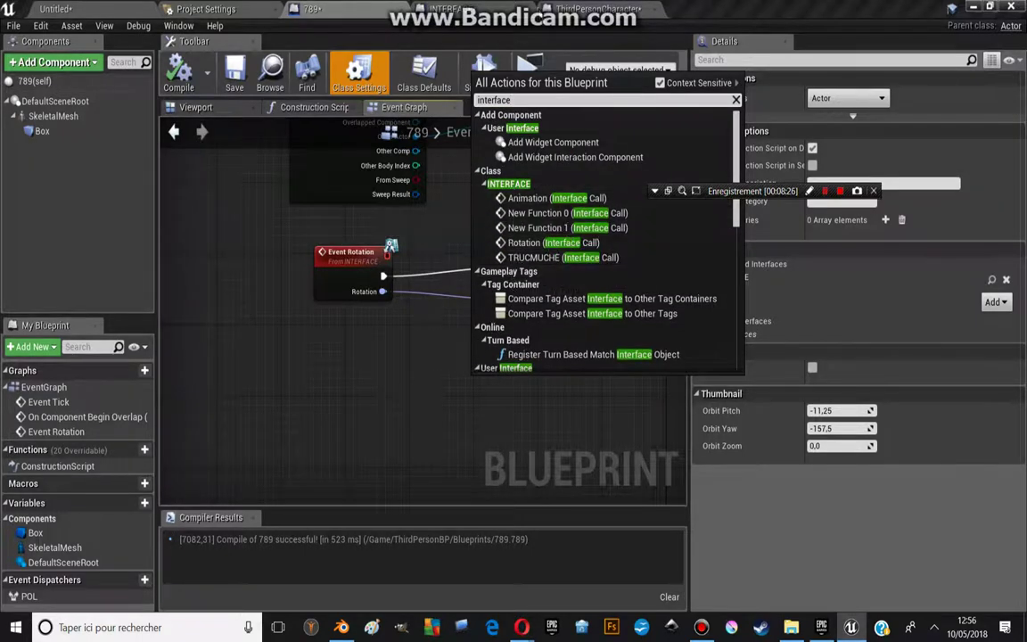
click(446, 9)
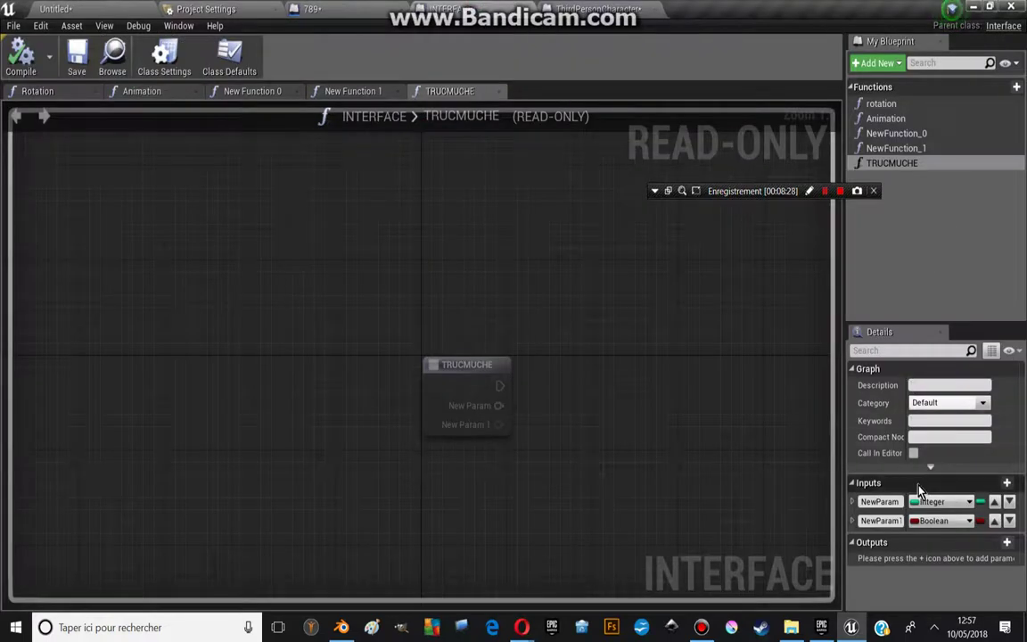
Search 'animation' in the 789 Event Graph action list and close it without adding a node.
click(310, 9)
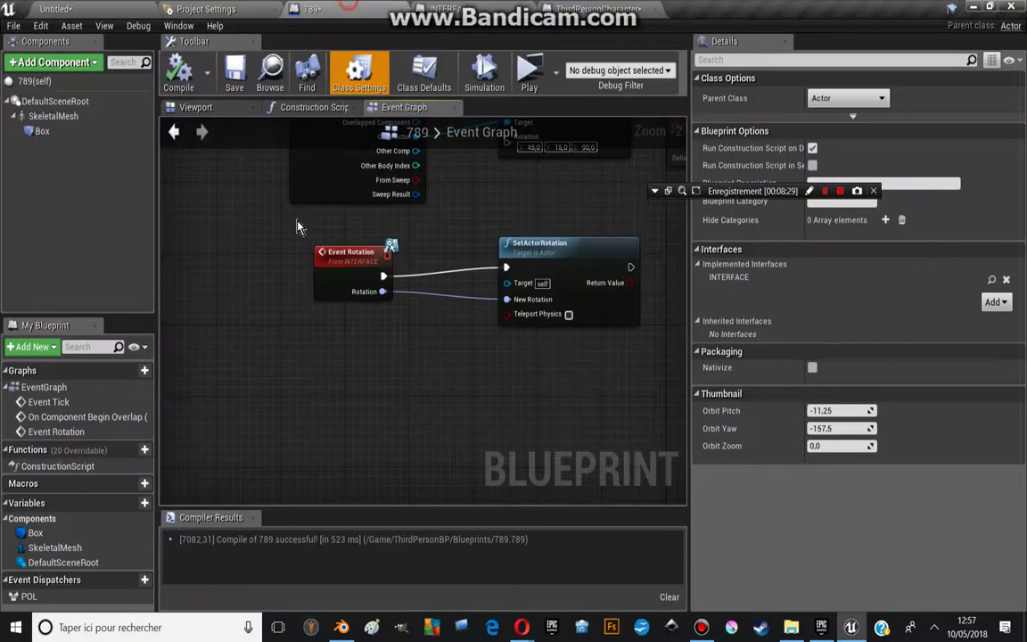
right_click(303, 436)
text(ab)
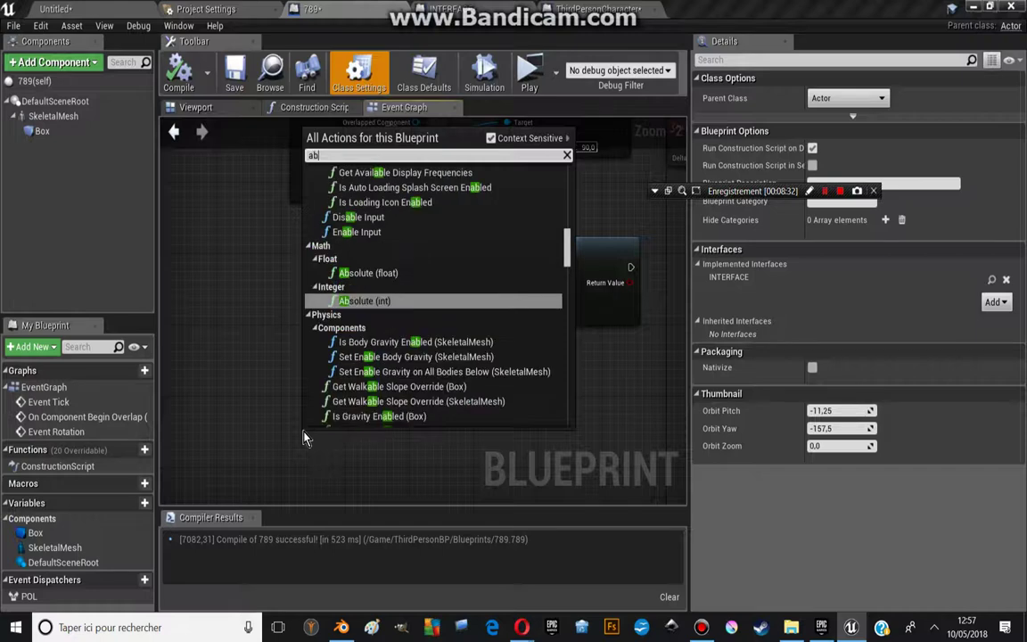
text(n)
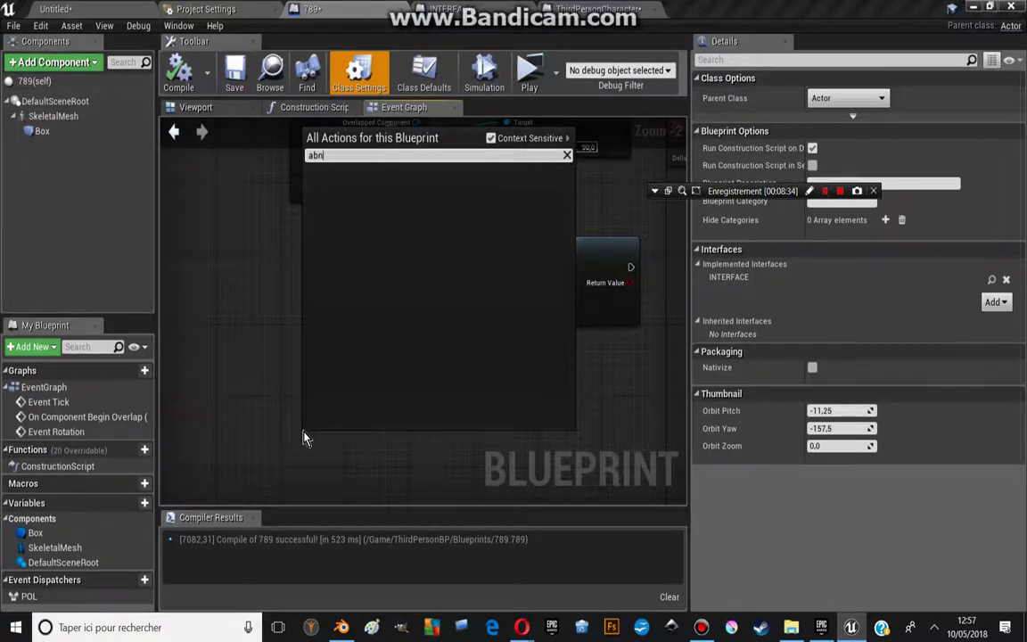
key(BackSpace)
key(BackSpace)
text(nim)
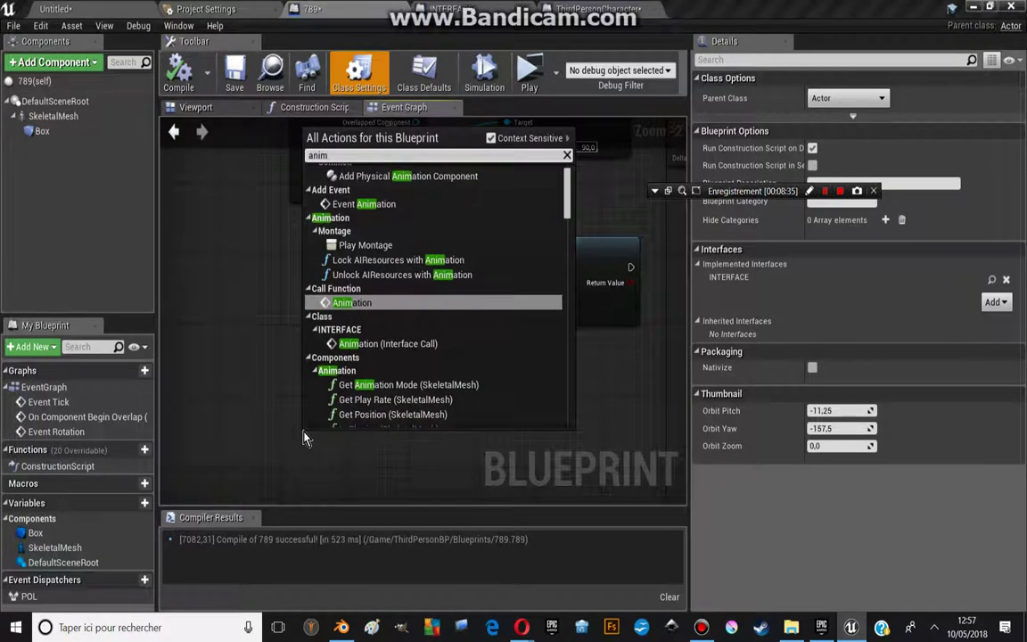
text(ation)
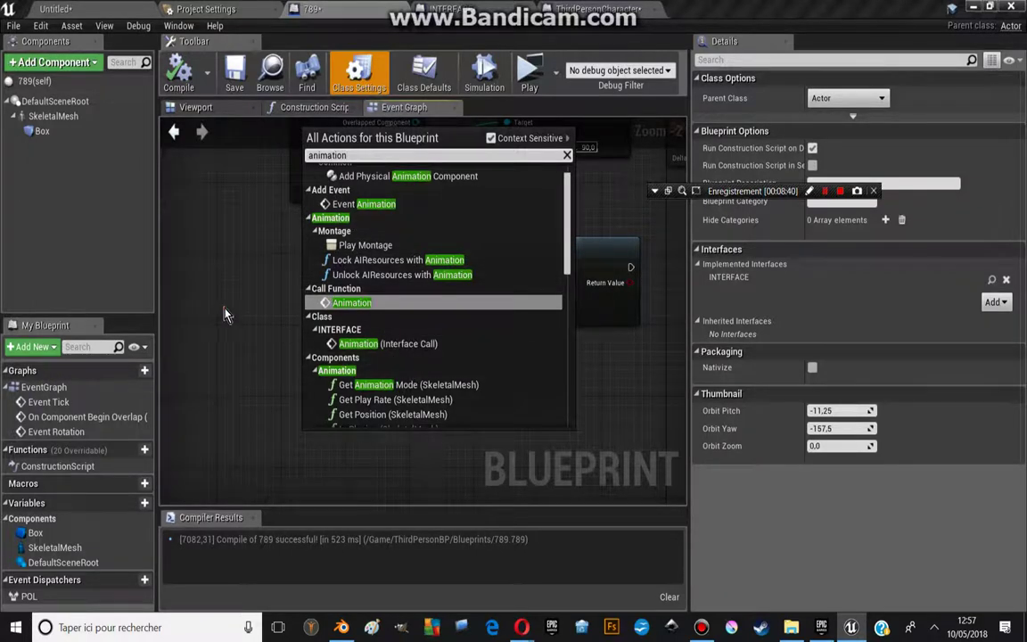
click(283, 294)
Align SetActorRotation level with Event Rotation and deselect it.
scroll(498, 292, up, 3)
drag(499, 292, 498, 301)
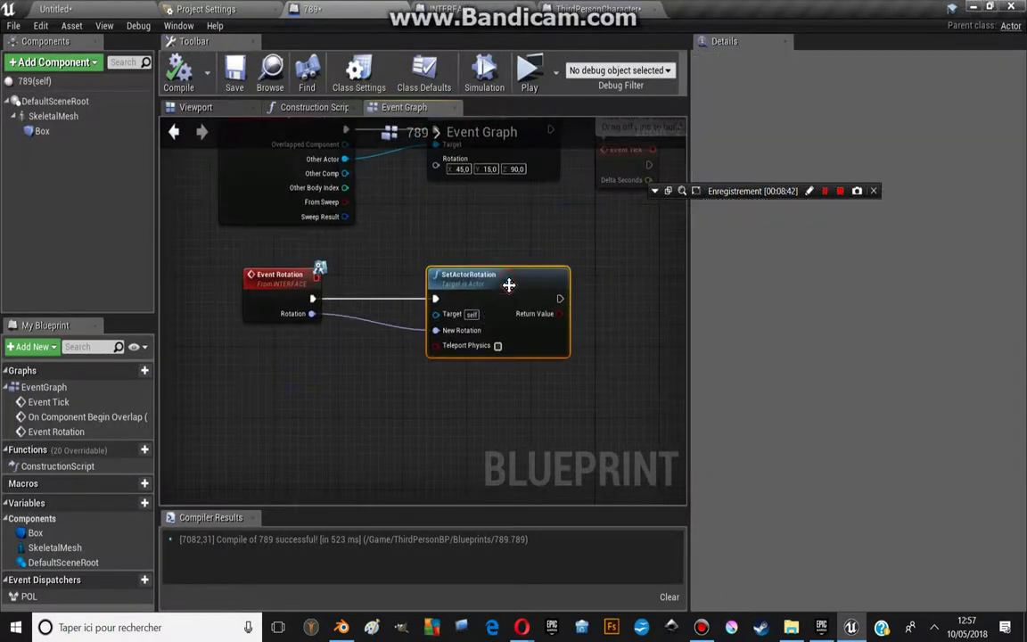
click(340, 91)
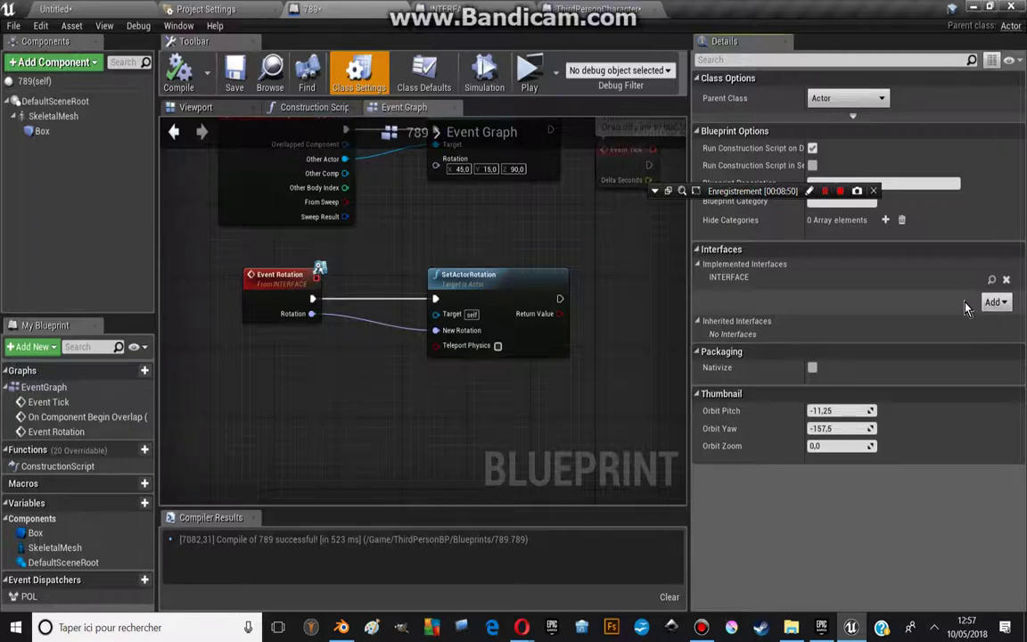
Switch back to the Untitled* level editor.
click(701, 628)
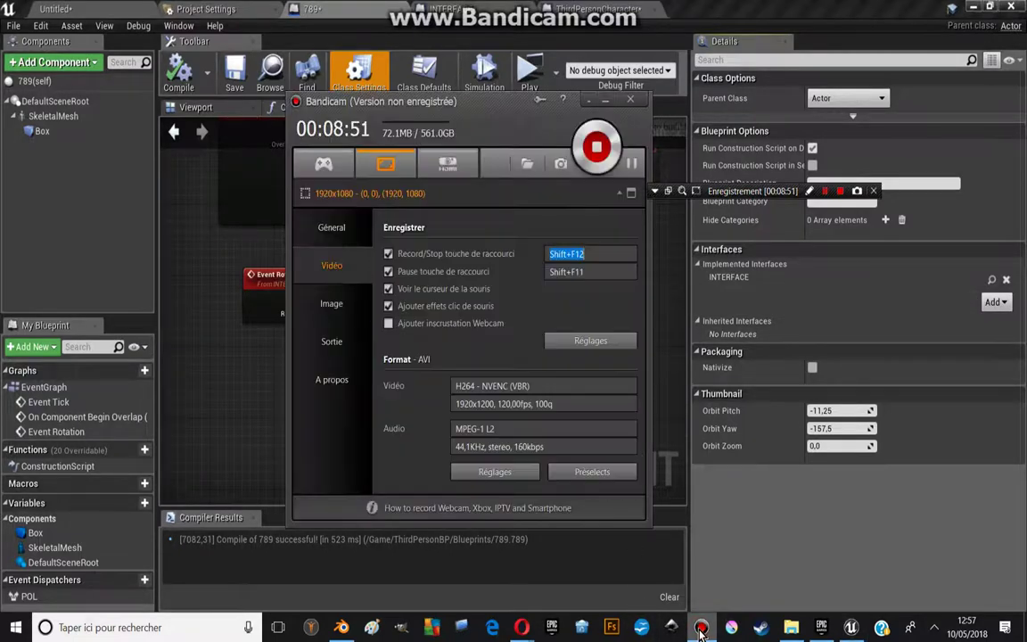
click(701, 629)
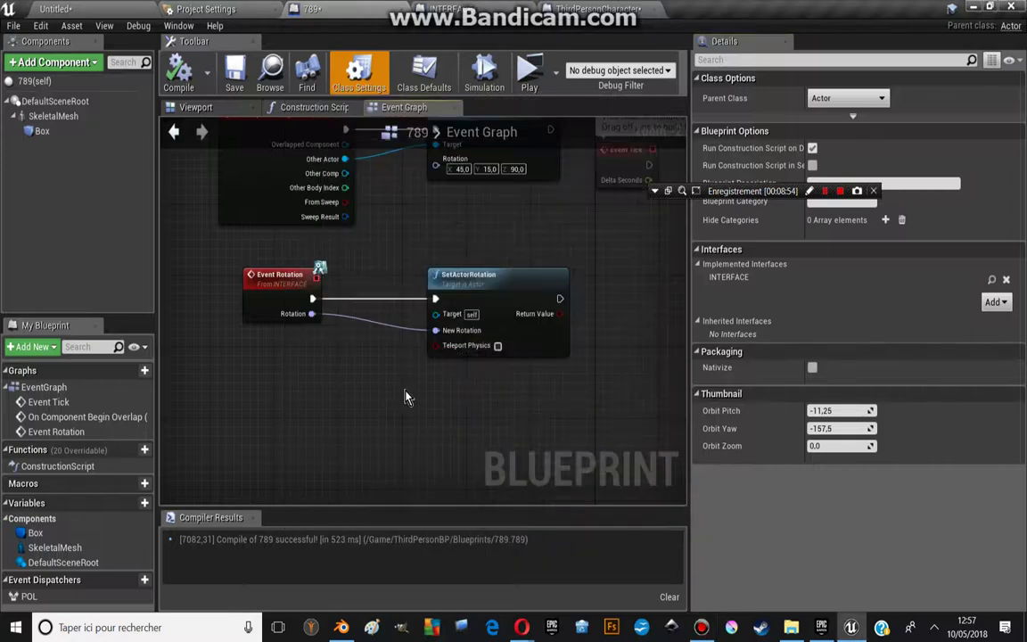
click(103, 11)
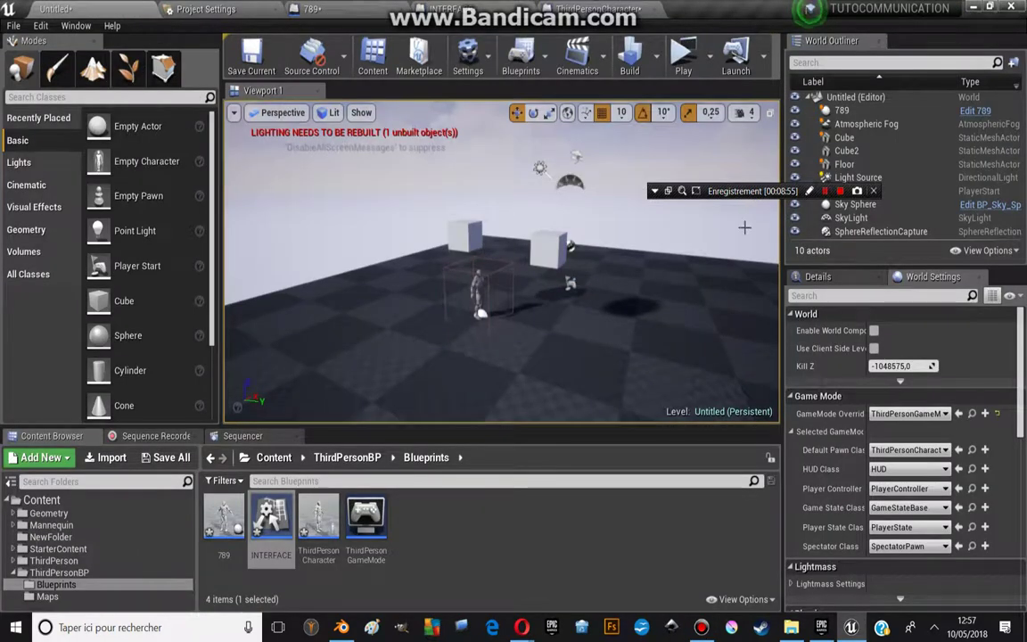
Orbit and zoom the viewport around the character and the two cubes.
drag(759, 194, 514, 72)
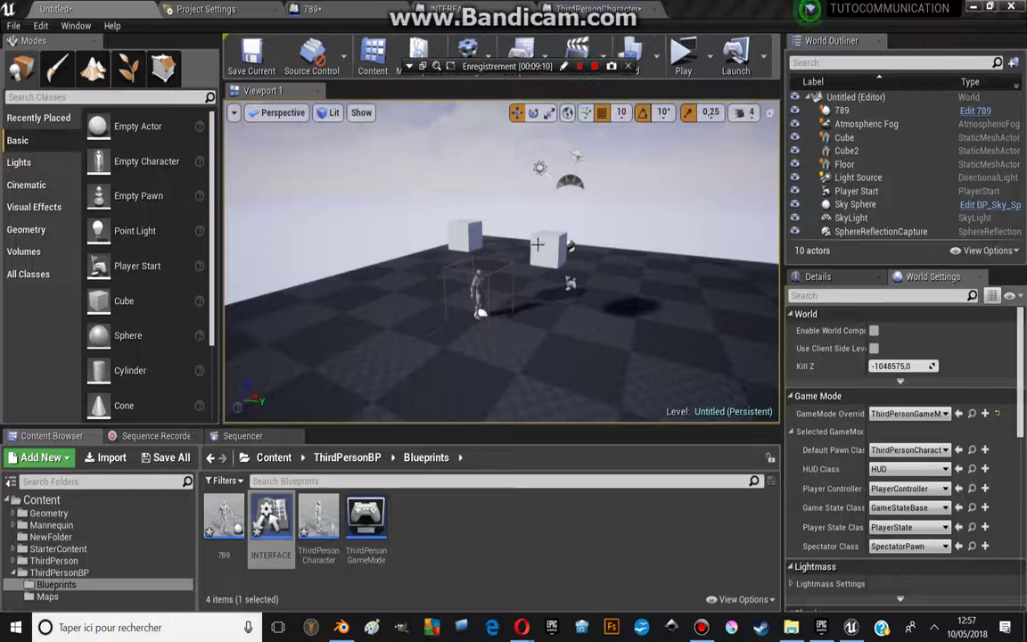
click(553, 222)
drag(595, 267, 533, 282)
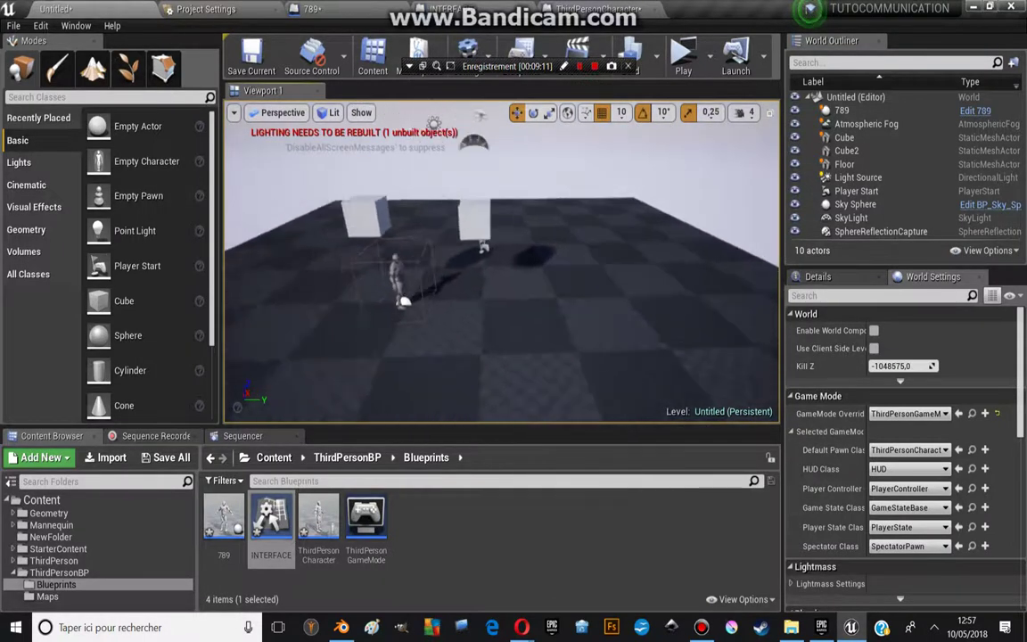
scroll(535, 278, down, 3)
scroll(544, 270, up, 3)
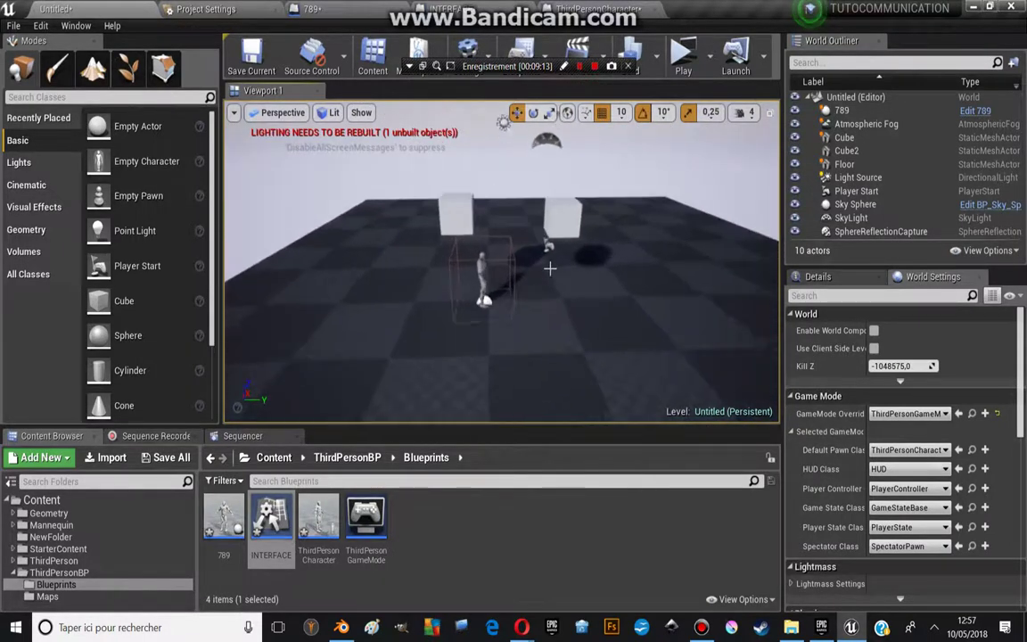